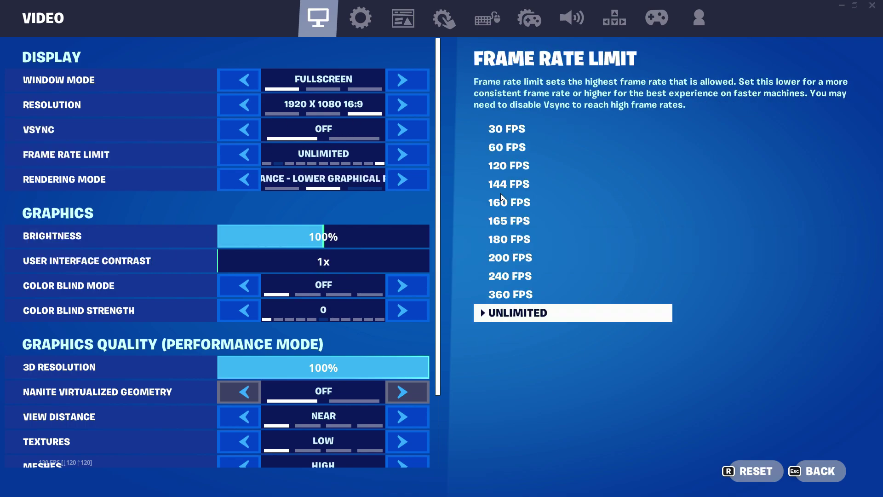
Review Fortnite's graphics quality settings, trying Meshes on Low, returning it to High, and leave the video settings
scroll(439, 276, down, 2)
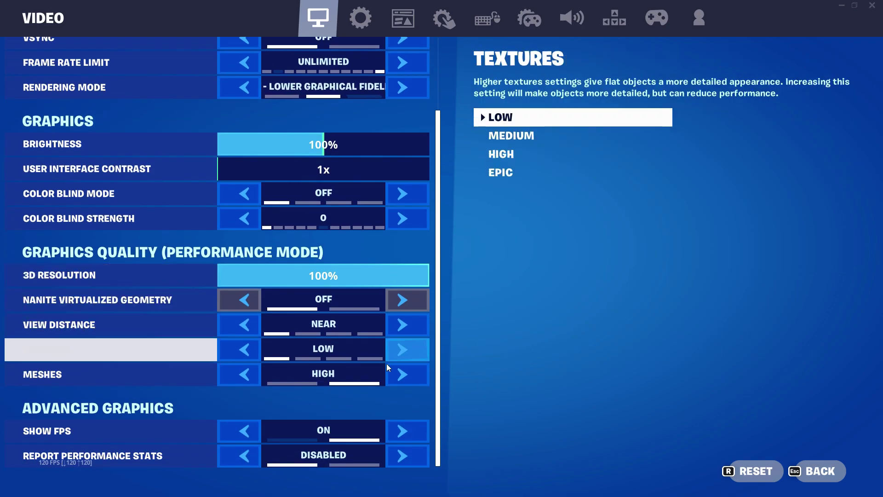
click(246, 374)
click(394, 377)
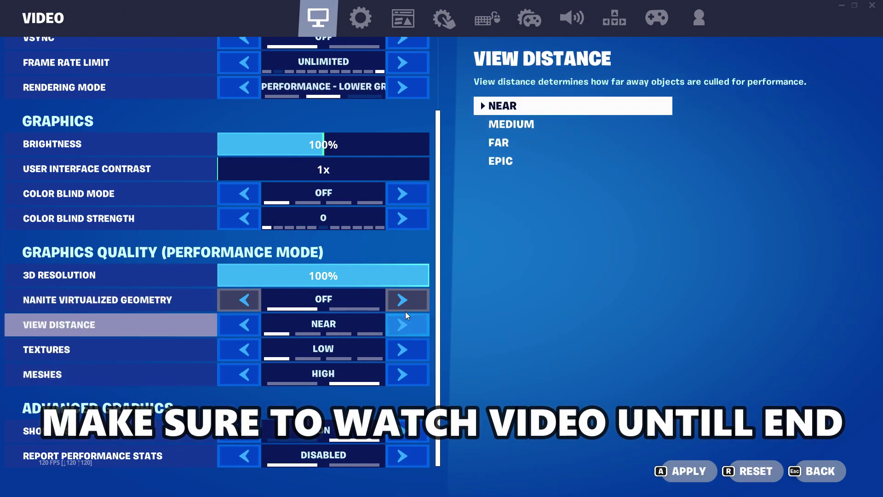
click(256, 375)
click(392, 374)
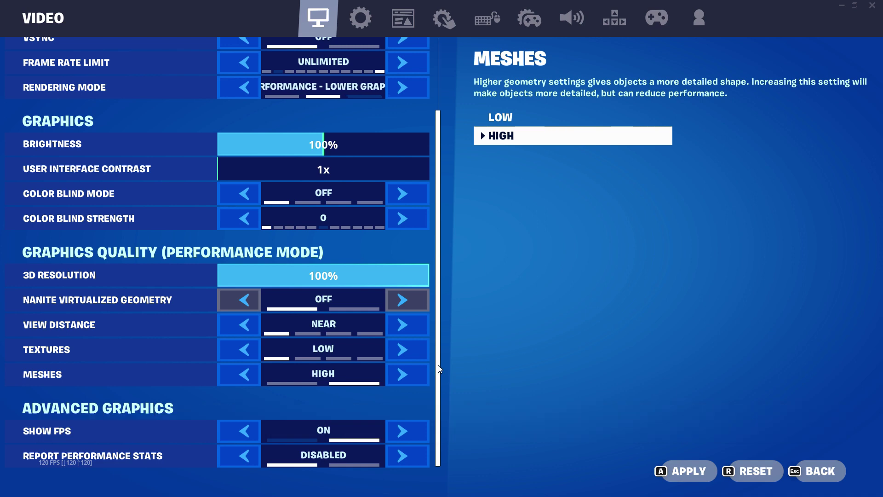
click(808, 462)
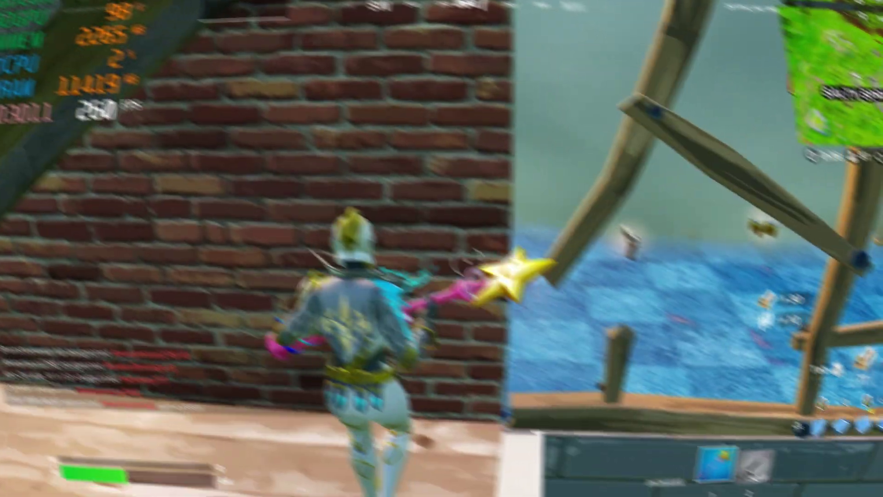
click(442, 249)
click(441, 248)
click(441, 249)
click(441, 248)
click(442, 249)
click(441, 248)
click(442, 248)
key(w)
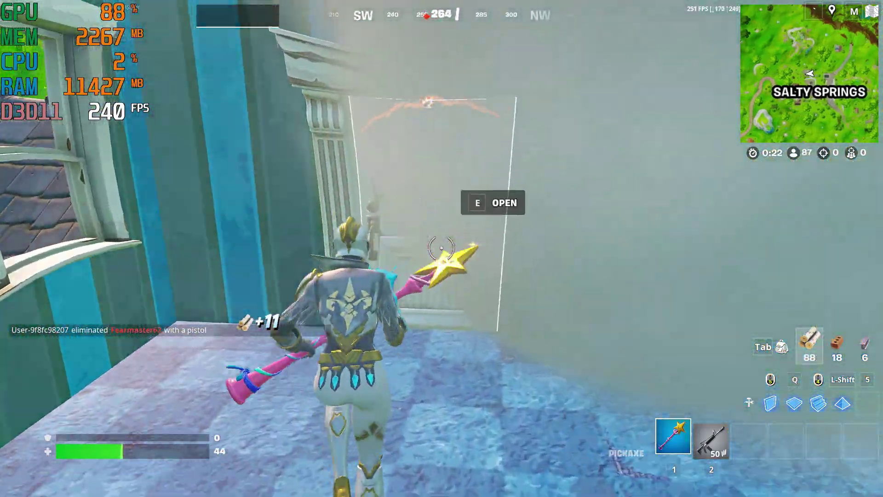
key(2)
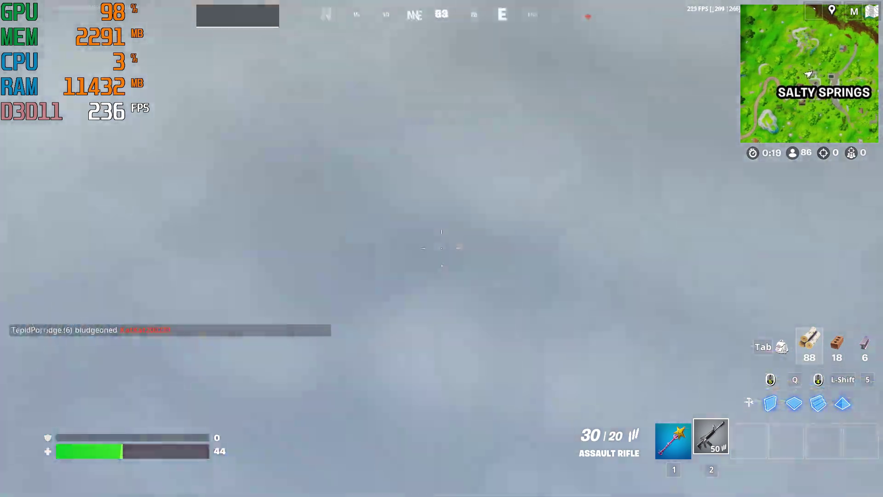
click(442, 248)
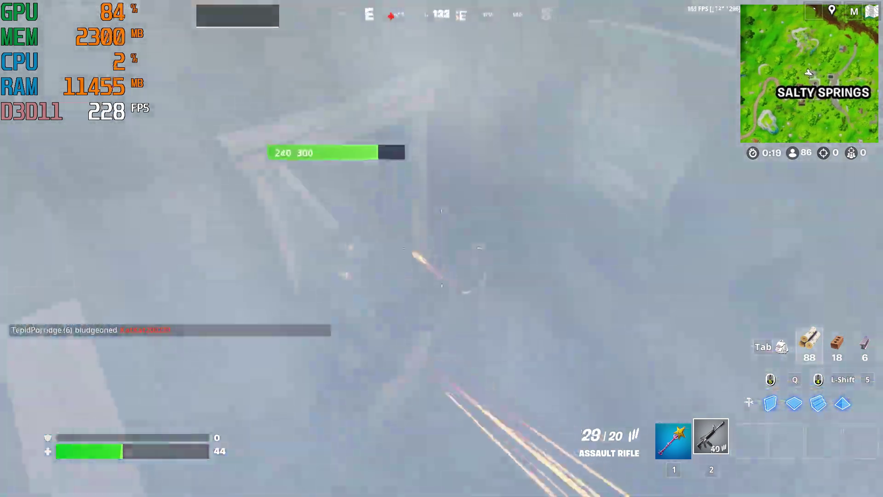
click(441, 249)
click(442, 248)
click(441, 249)
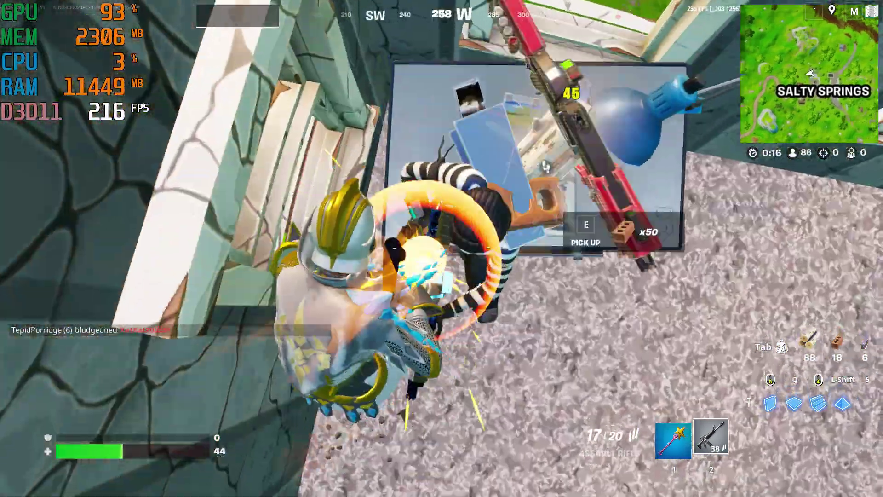
click(441, 248)
key(w)
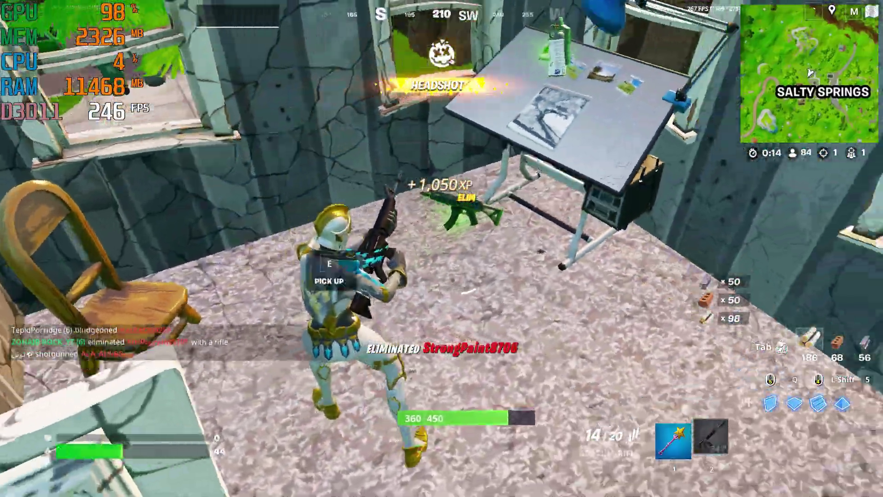
key(w)
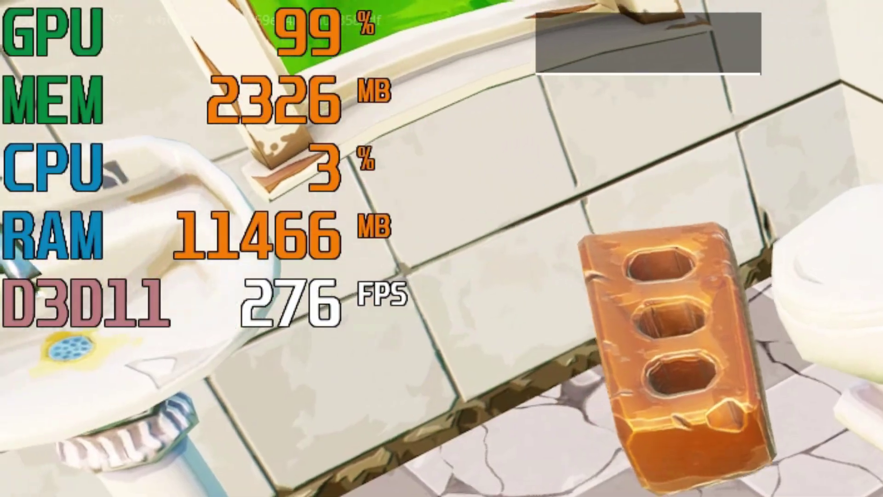
key(w)
key(w)
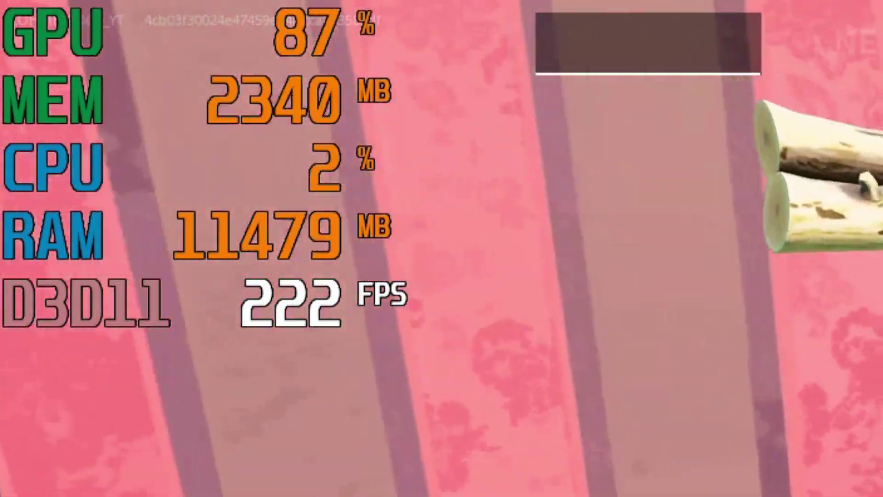
click(441, 248)
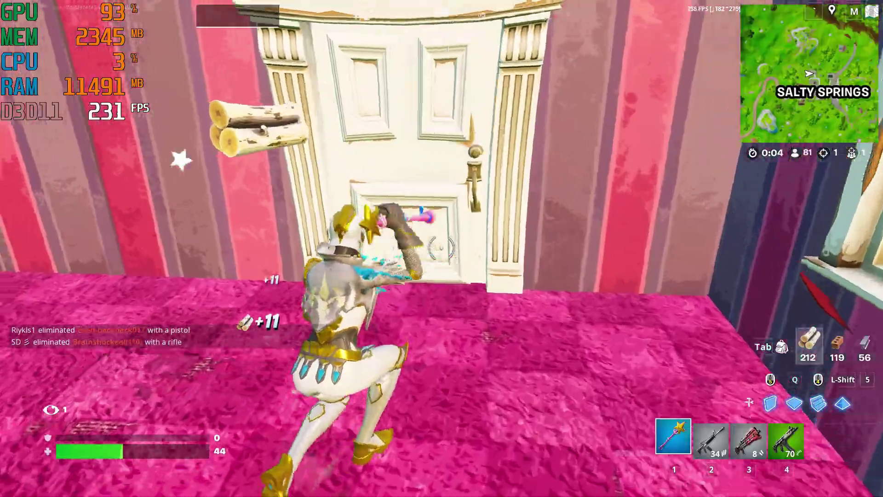
key(e)
key(w)
click(441, 248)
key(3)
key(w)
click(441, 248)
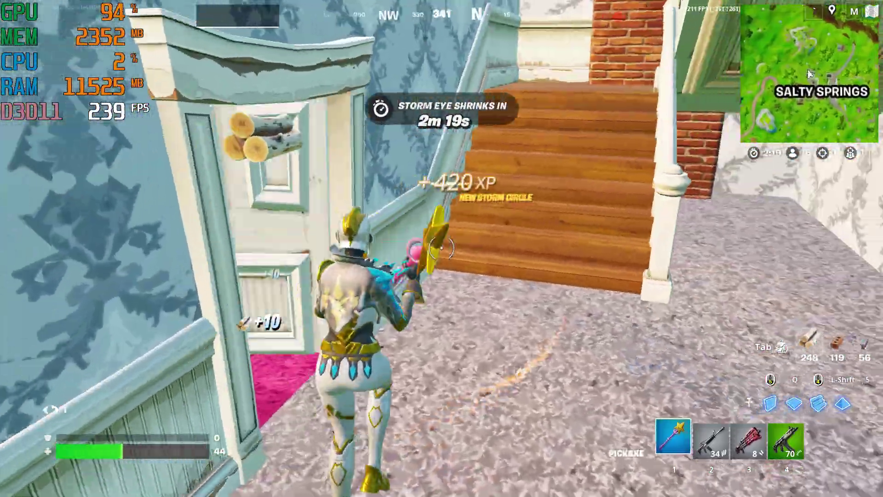
key(3)
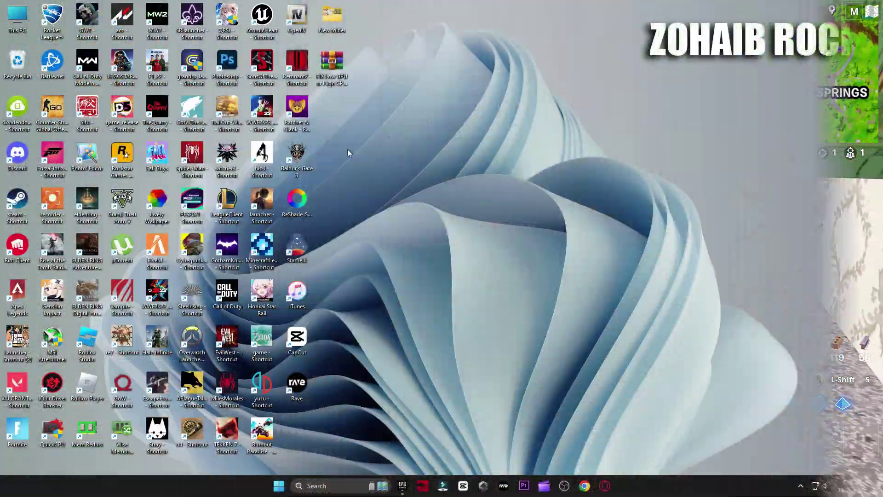
Open Device Manager from This PC's management console and search automatically for an updated NVIDIA GeForce RTX 3070 driver
right_click(16, 15)
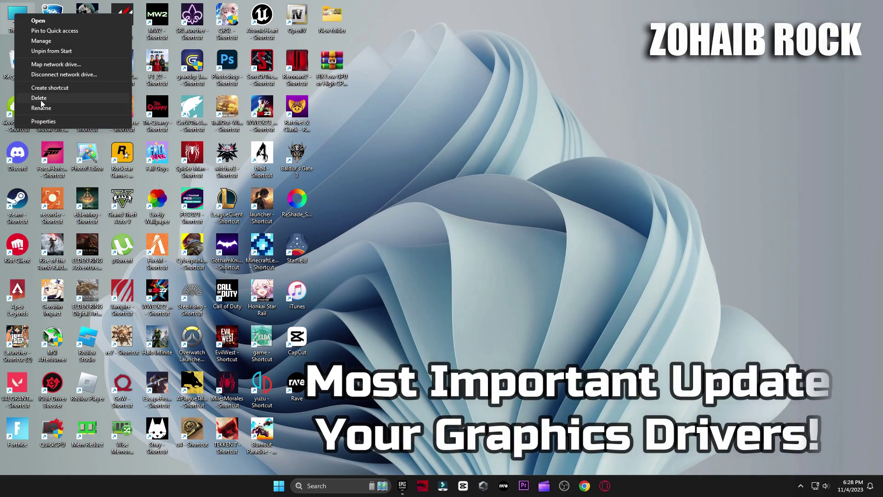
click(43, 41)
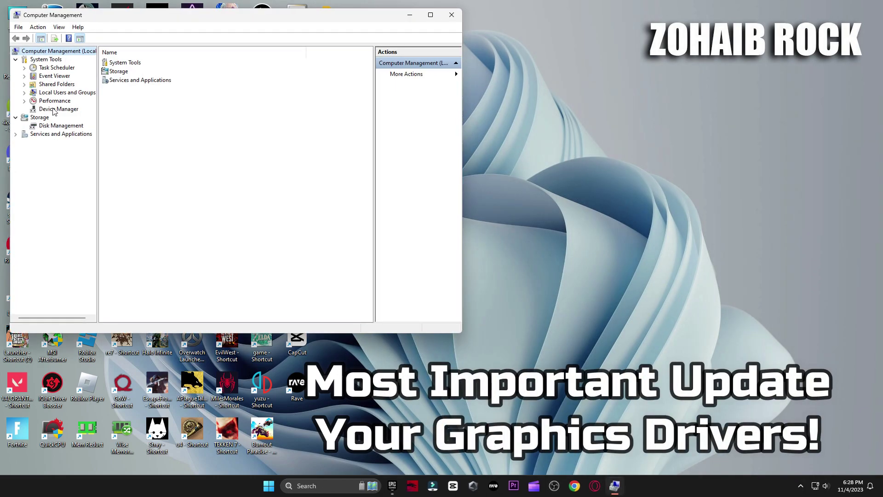
click(54, 109)
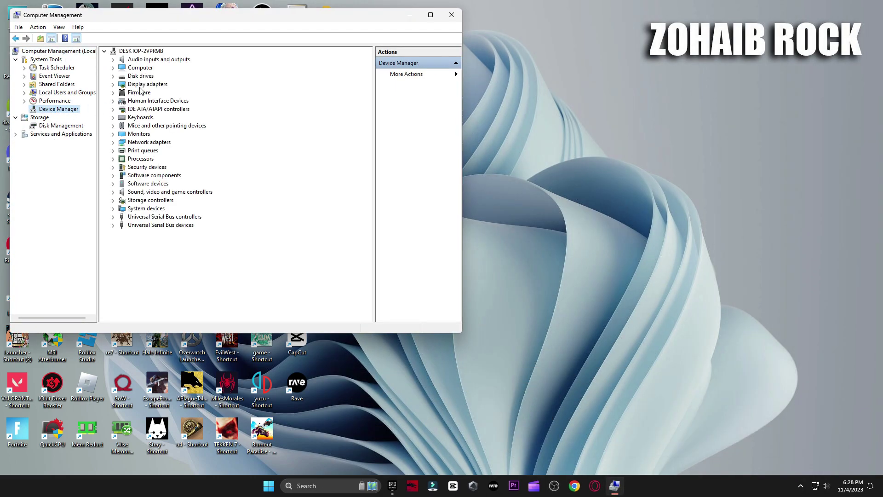
click(113, 85)
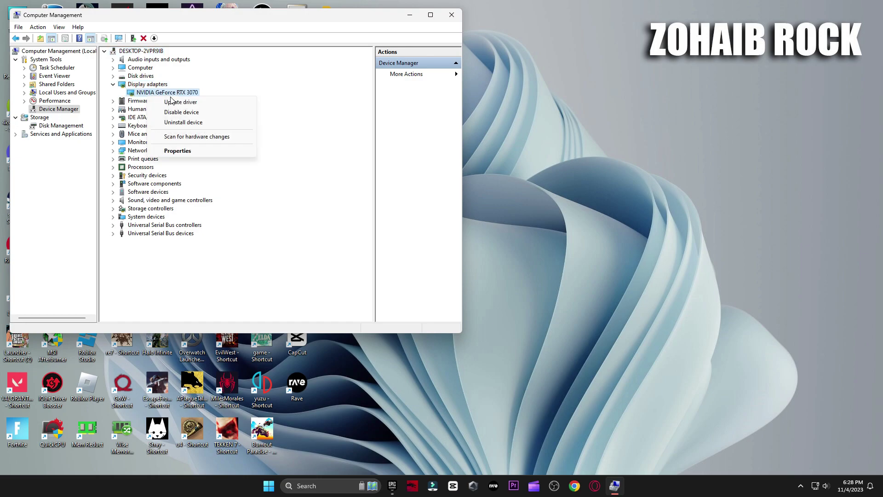
click(171, 101)
click(218, 159)
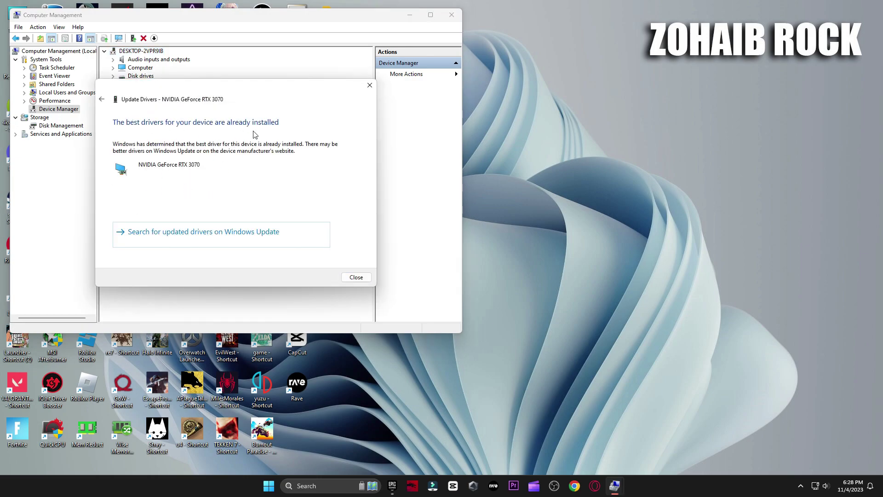
click(369, 86)
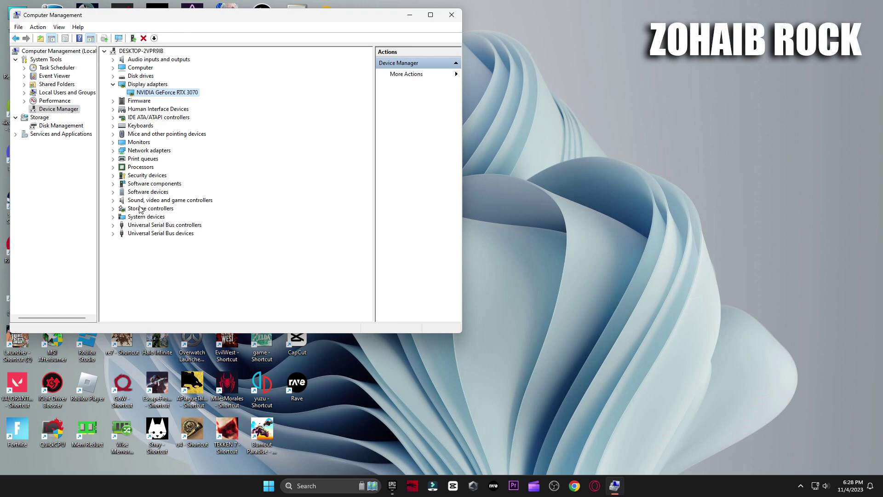
Disable the High precision event timer under System devices and close Computer Management
click(115, 219)
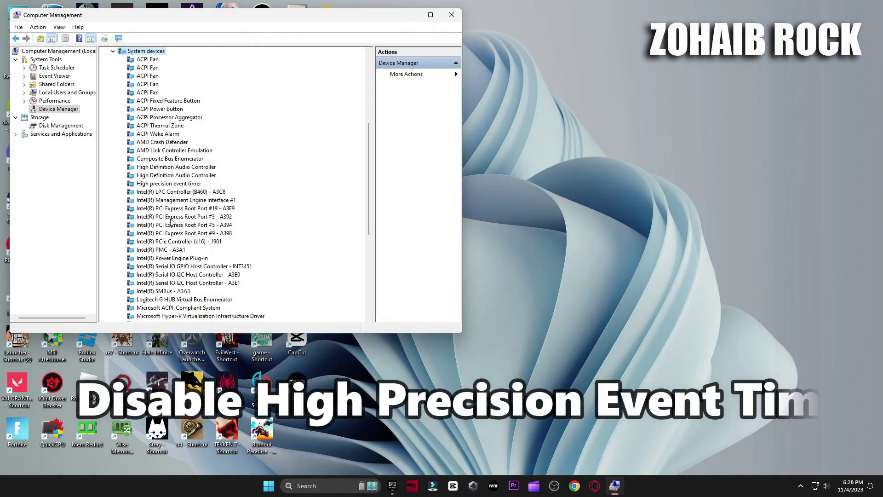
right_click(170, 187)
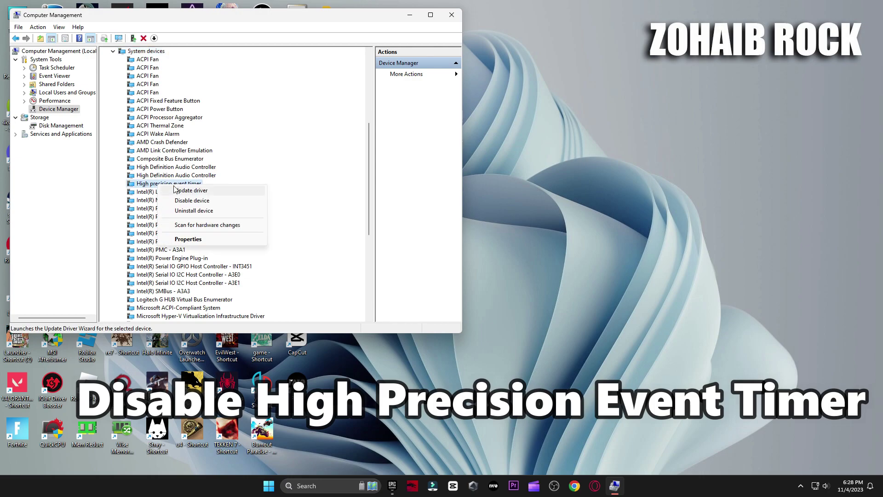
click(190, 200)
click(464, 253)
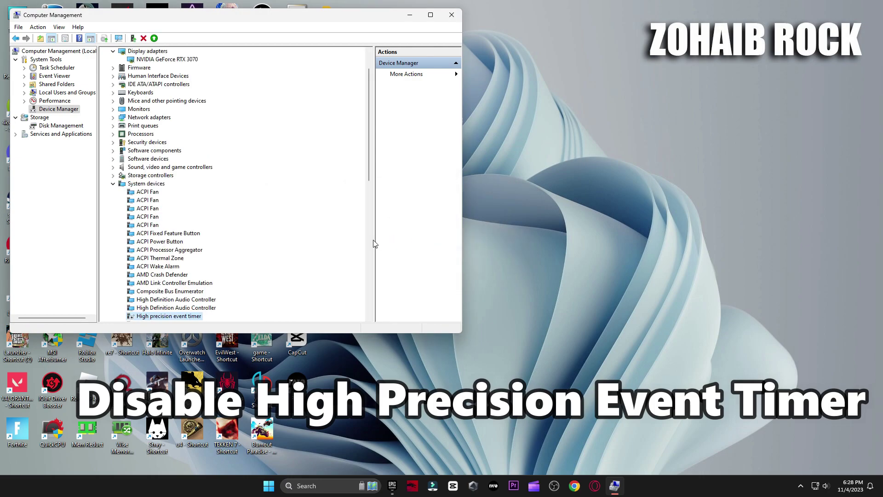
scroll(204, 268, down, 2)
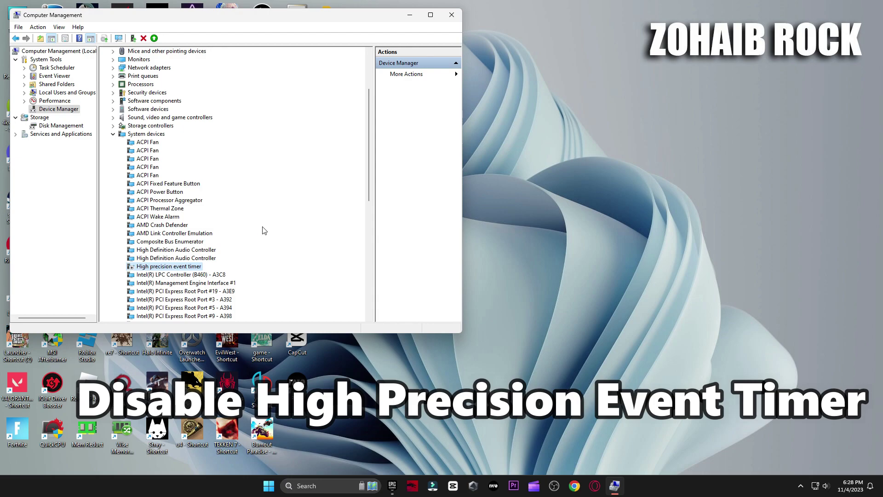
click(455, 17)
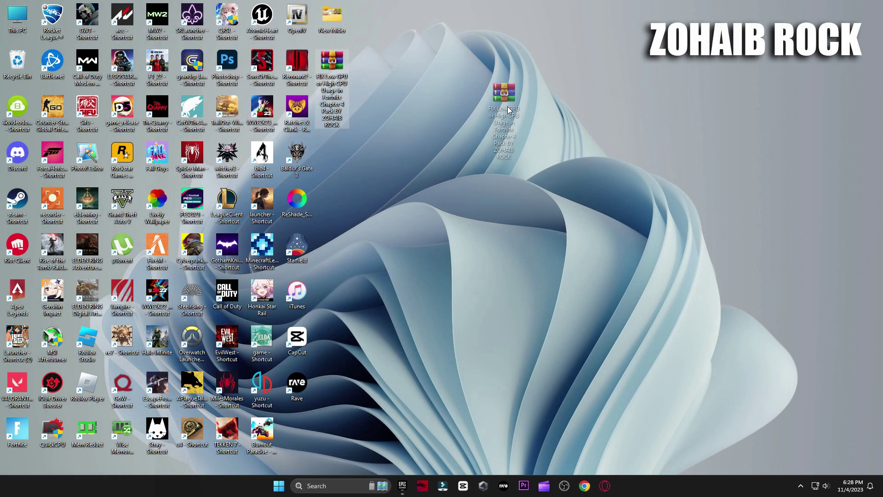
Extract the Fortnite GPU/CPU usage fix pack on the desktop, place the extracted folder beside the archive, and open it
drag(508, 109, 510, 123)
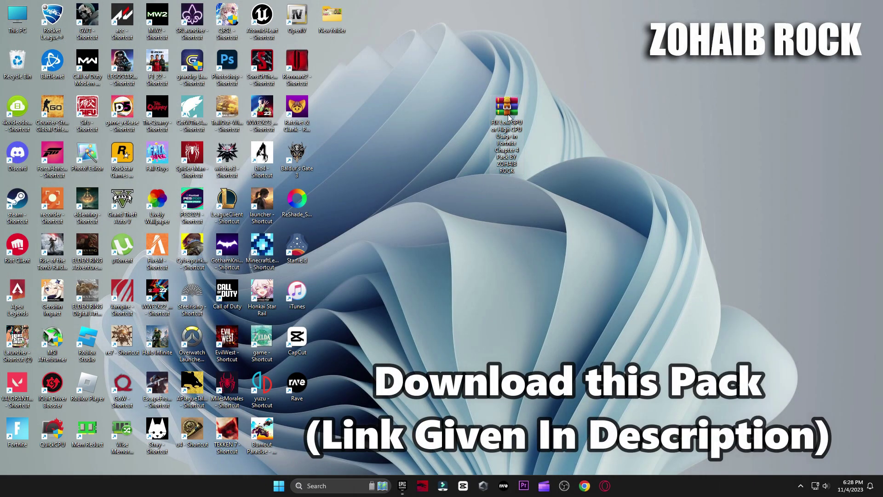
right_click(509, 118)
mouse_move(557, 279)
click(694, 332)
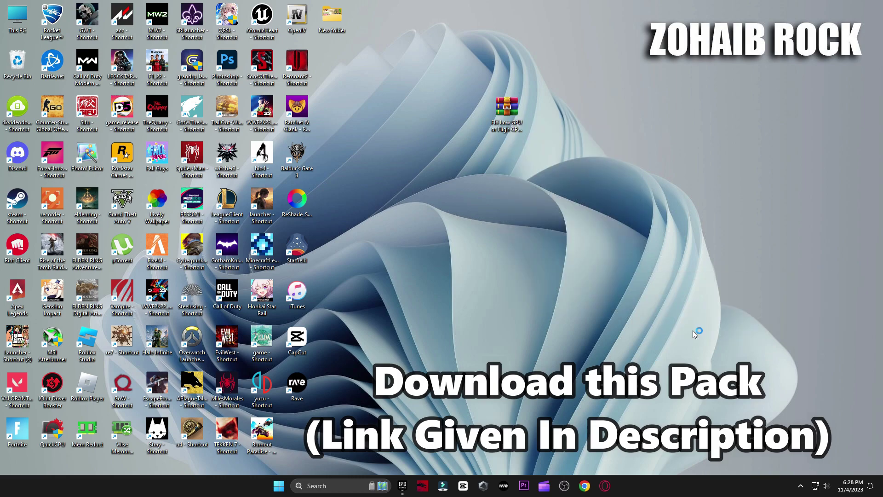
drag(305, 430, 478, 127)
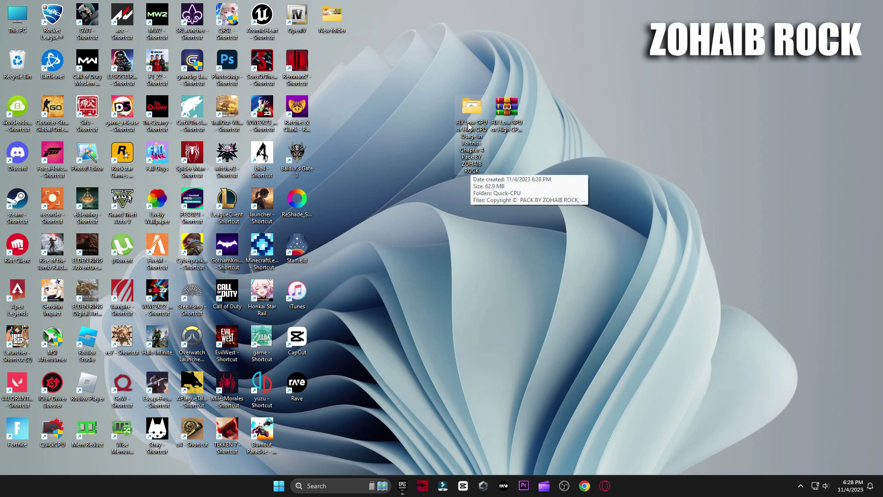
double_click(464, 123)
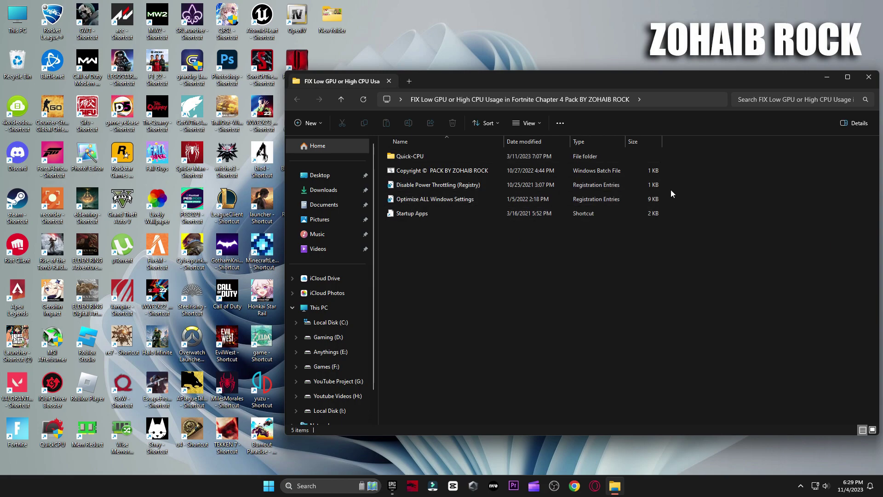
Select the two registry files in the pack and look over the System page of Windows Settings
drag(674, 195, 639, 203)
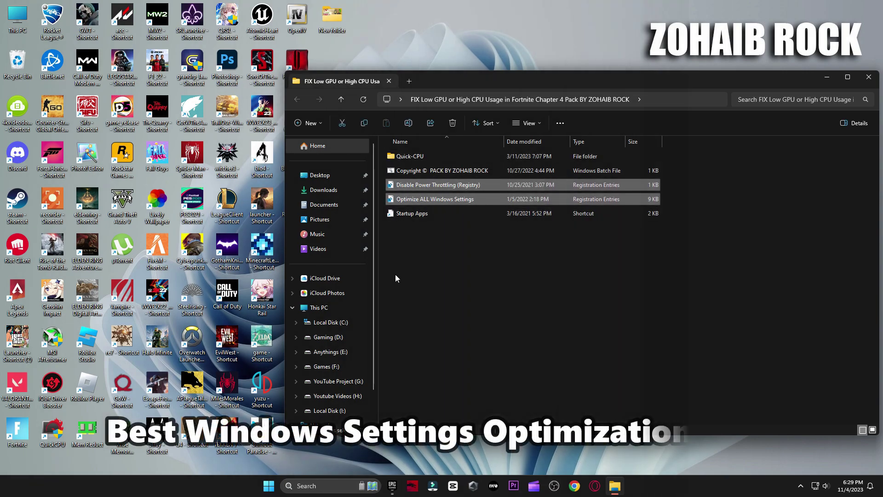
click(269, 486)
click(464, 294)
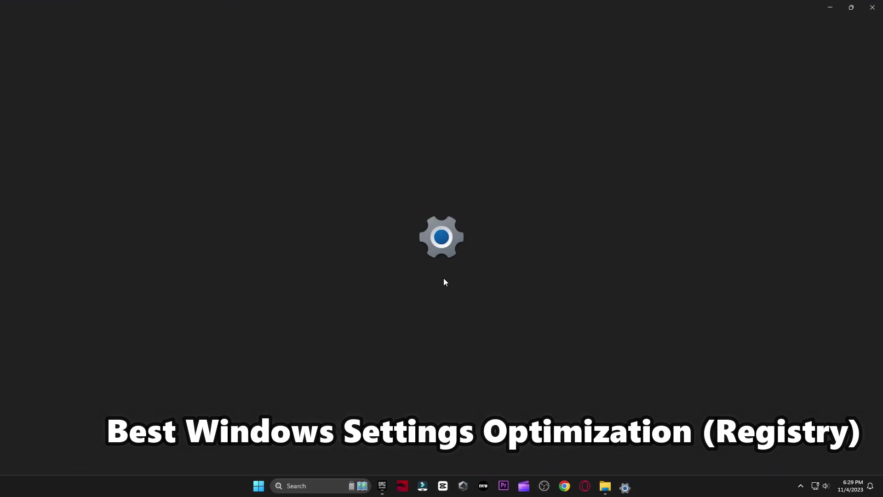
click(38, 118)
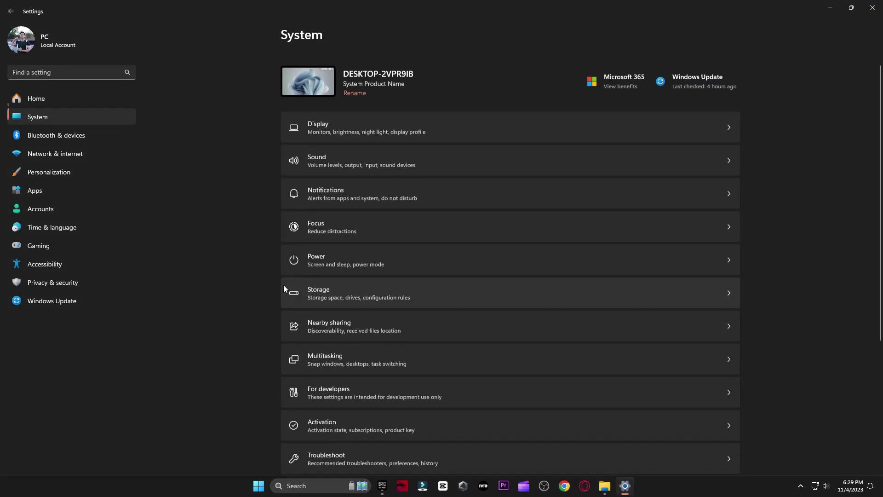
scroll(507, 156, down, 5)
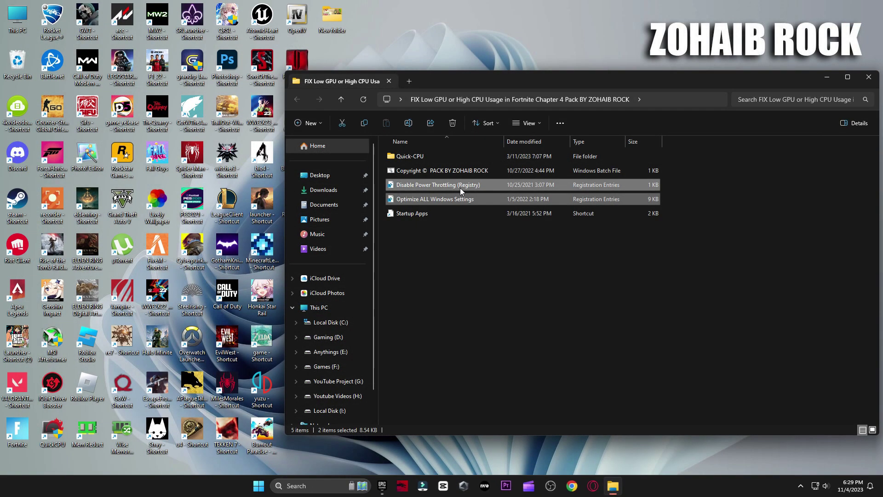
Merge the Optimize ALL Windows Settings and Disable Power Throttling (Registry) files into the Windows registry
double_click(452, 204)
click(511, 255)
click(538, 243)
double_click(437, 184)
click(507, 254)
click(538, 244)
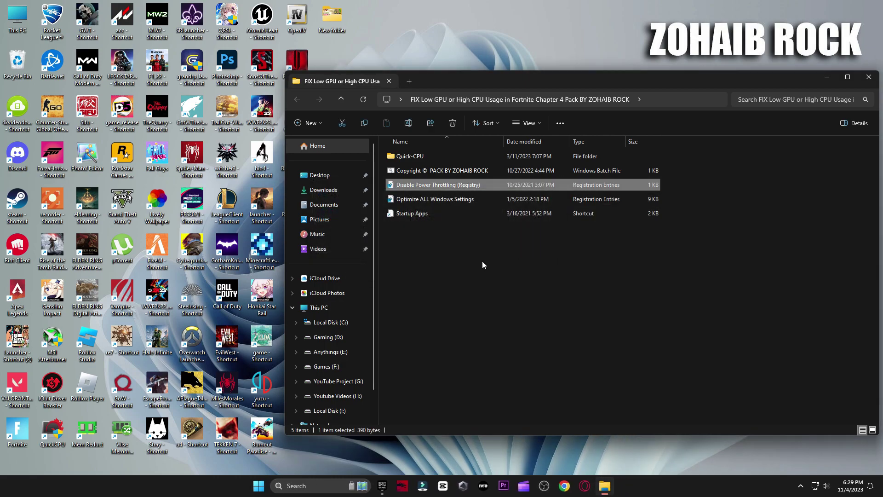
Open the pack's Startup Apps shortcut, look through the status of the listed startup apps in Task Manager, and close it
double_click(413, 213)
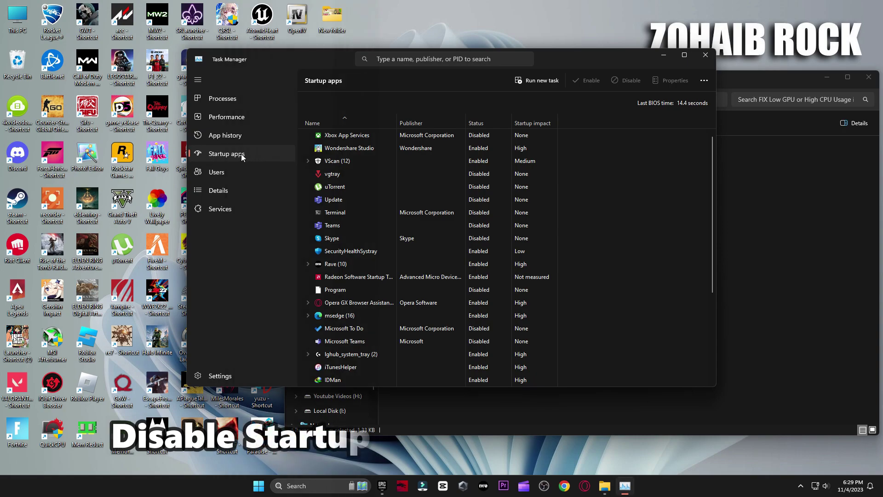
scroll(460, 193, down, 4)
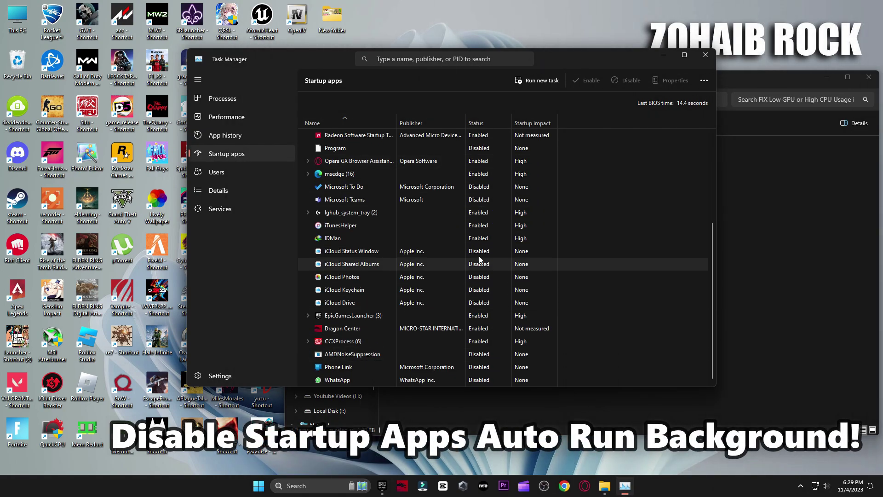
click(437, 356)
click(368, 300)
click(449, 291)
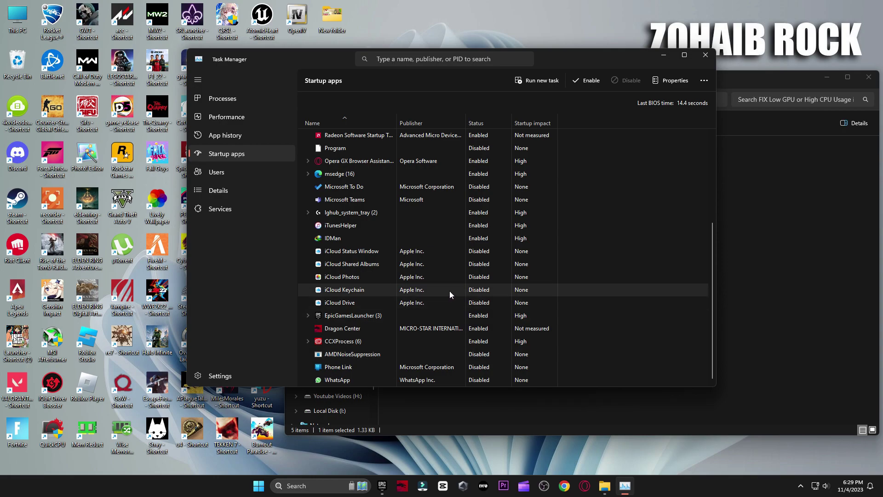
click(424, 279)
click(437, 252)
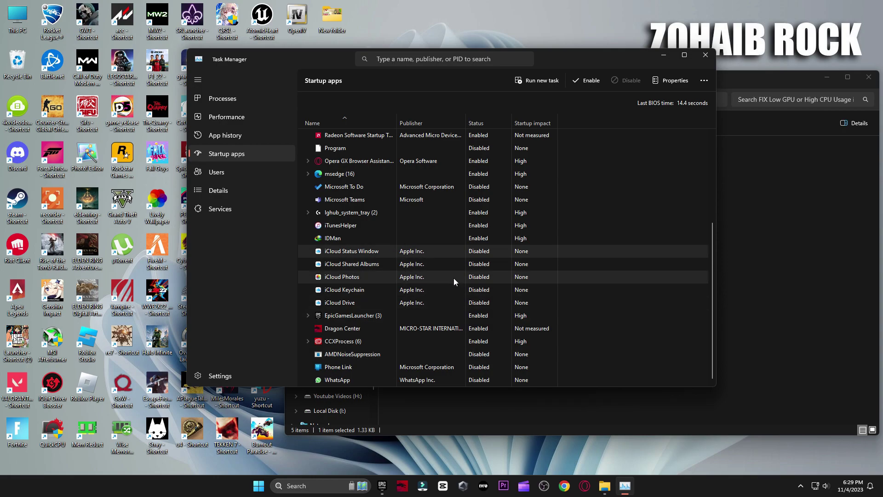
scroll(484, 311, up, 3)
click(471, 297)
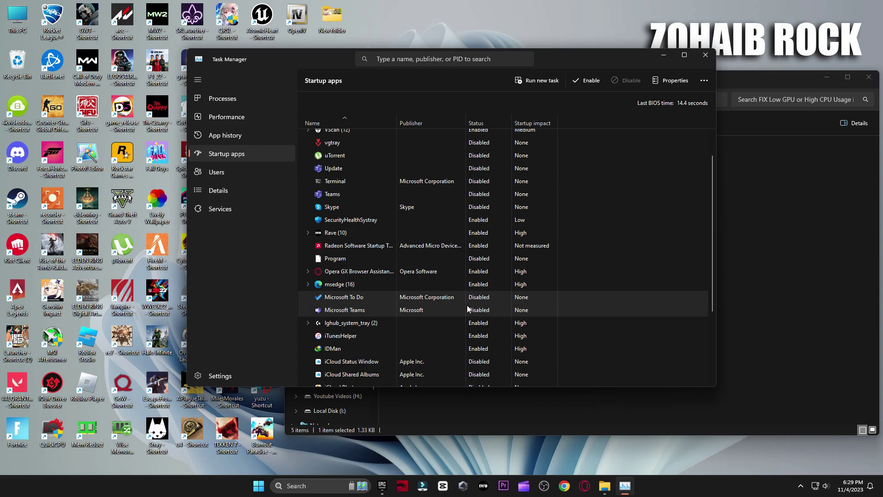
click(470, 308)
click(481, 207)
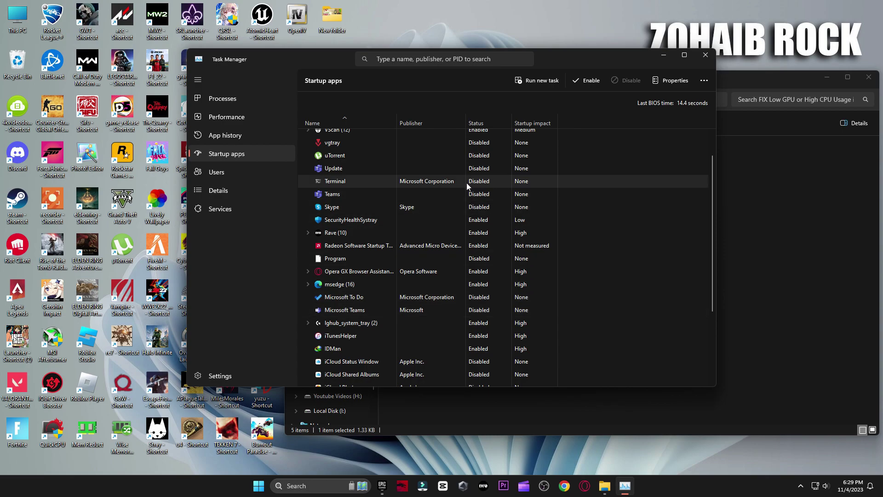
click(526, 157)
click(587, 81)
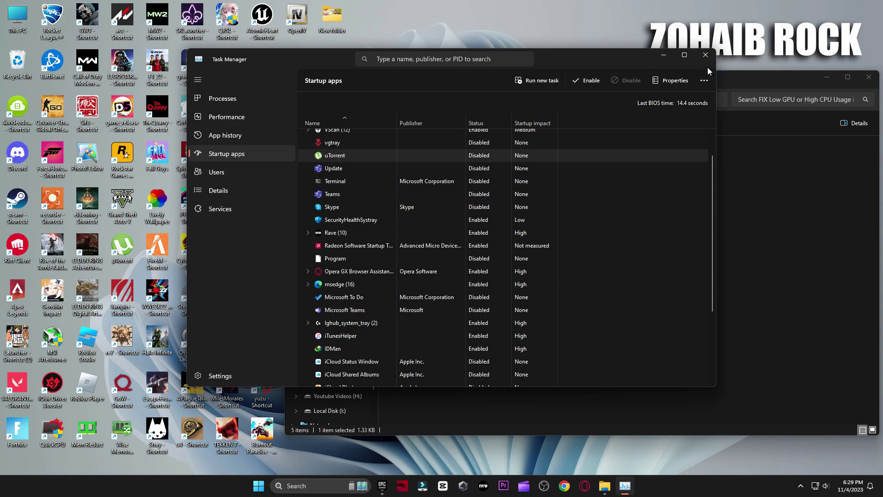
click(705, 55)
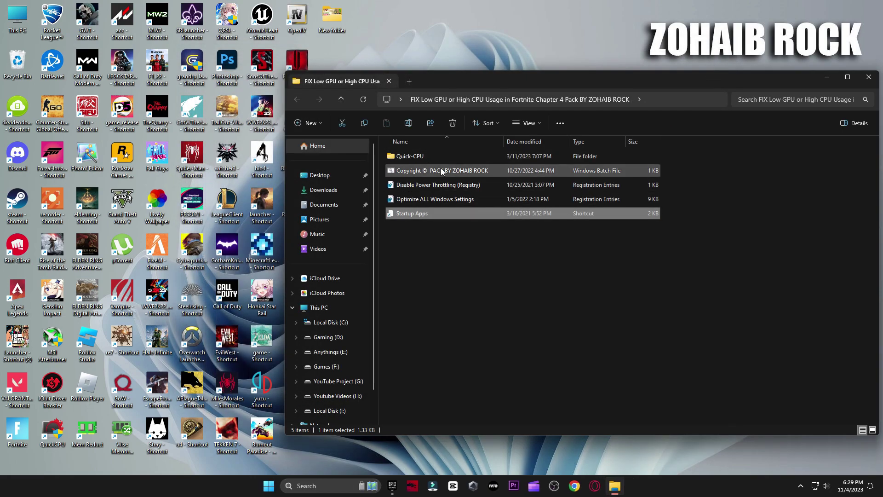
Open the pack's Quick-CPU 64bit folder, launch the installed QuickCPU from the desktop, and close the folder window
double_click(436, 157)
double_click(418, 170)
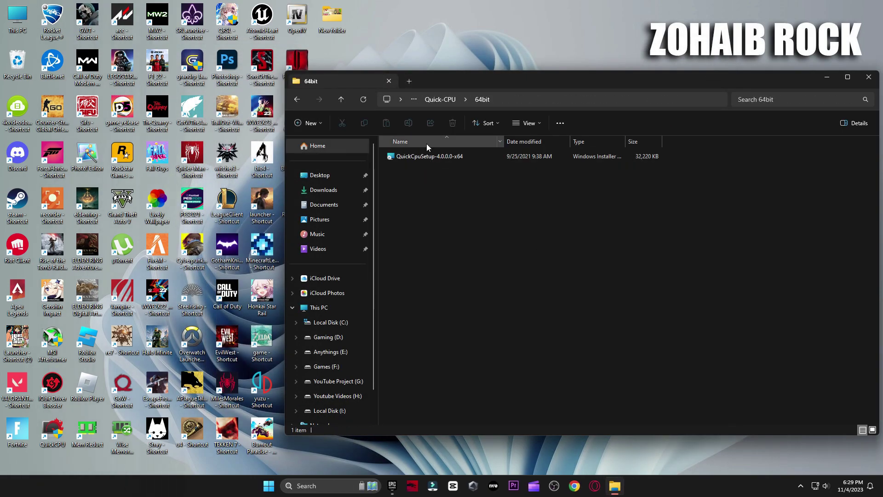
click(52, 438)
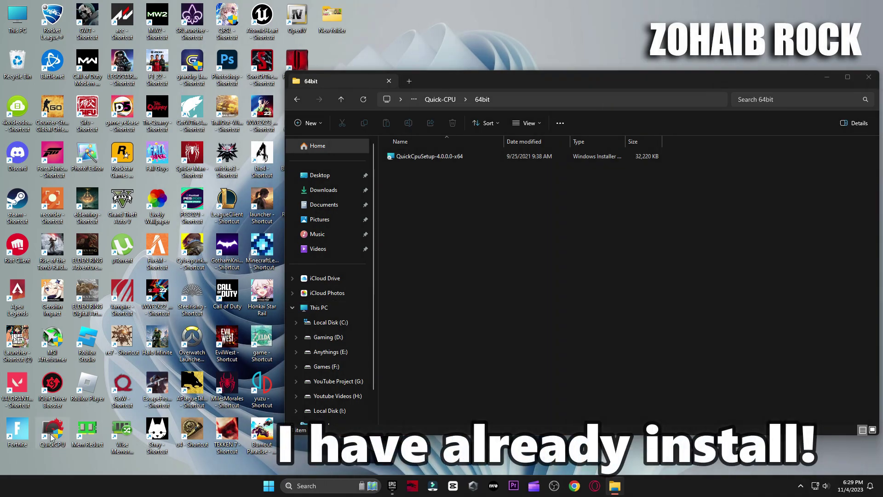
click(869, 78)
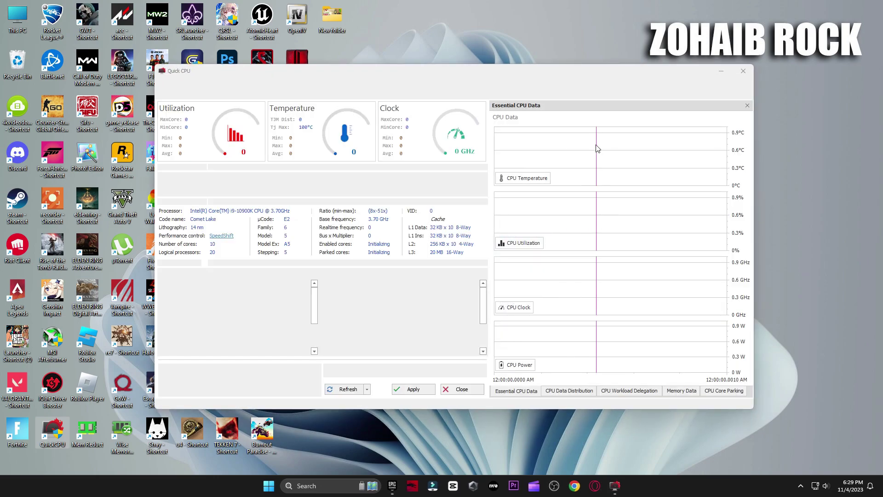
drag(584, 69, 703, 70)
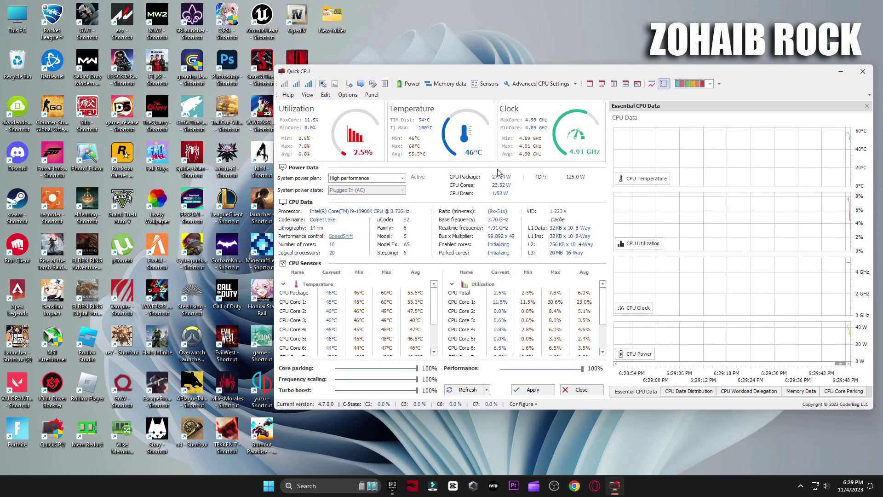
Choose the High performance power plan in Quick CPU, set Performance to 100%, apply the settings and close the program
click(402, 178)
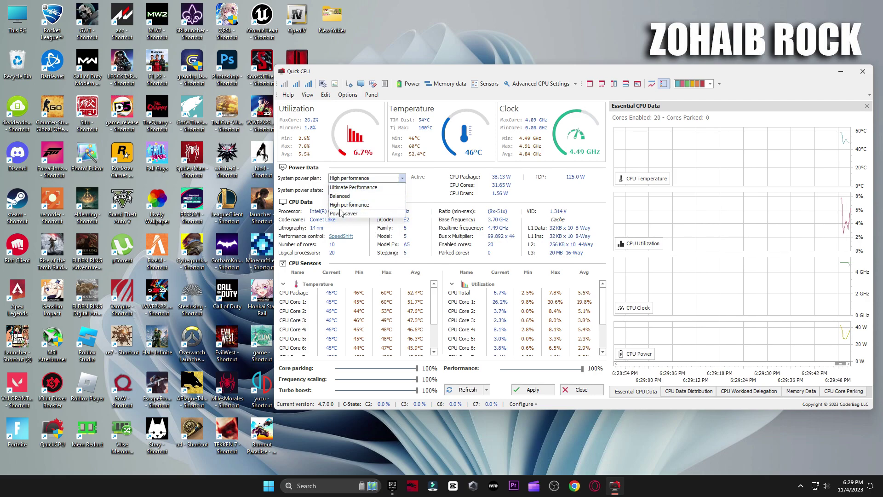
click(350, 206)
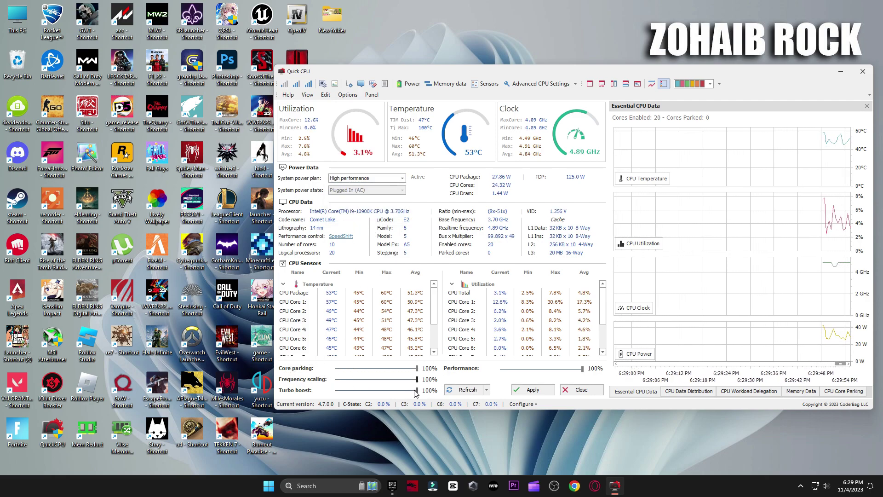
drag(501, 369, 582, 368)
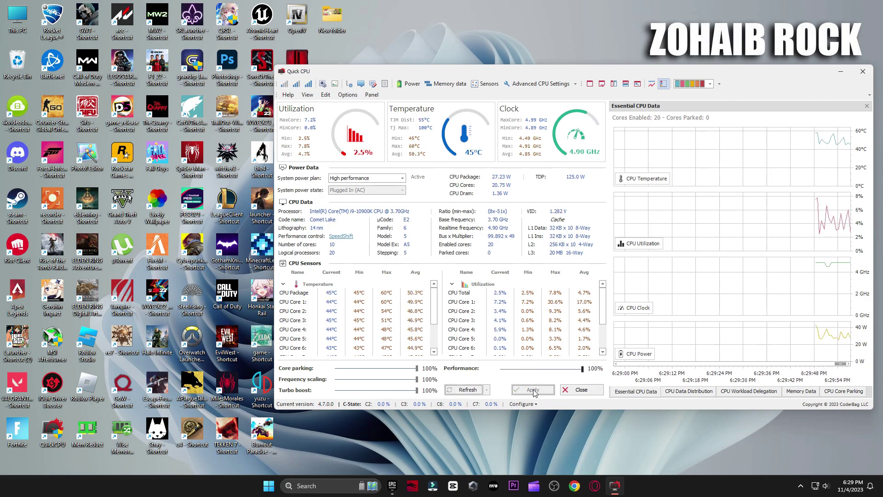
click(533, 389)
click(628, 266)
click(582, 389)
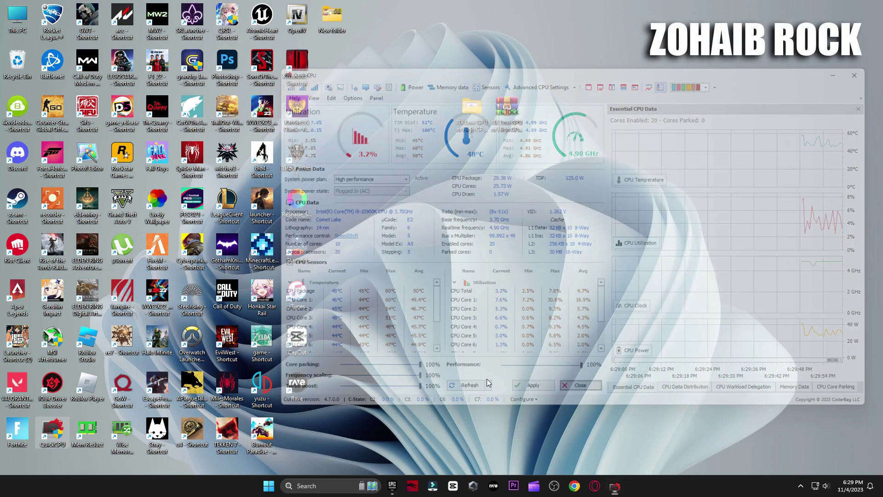
Search Windows for "power", open Choose a power plan, and check the preferred and additional plans
click(312, 486)
text(power)
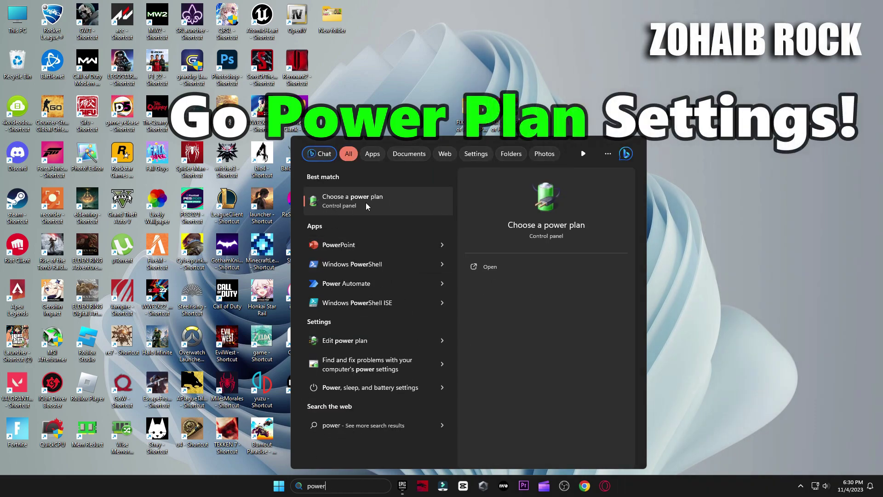
click(363, 204)
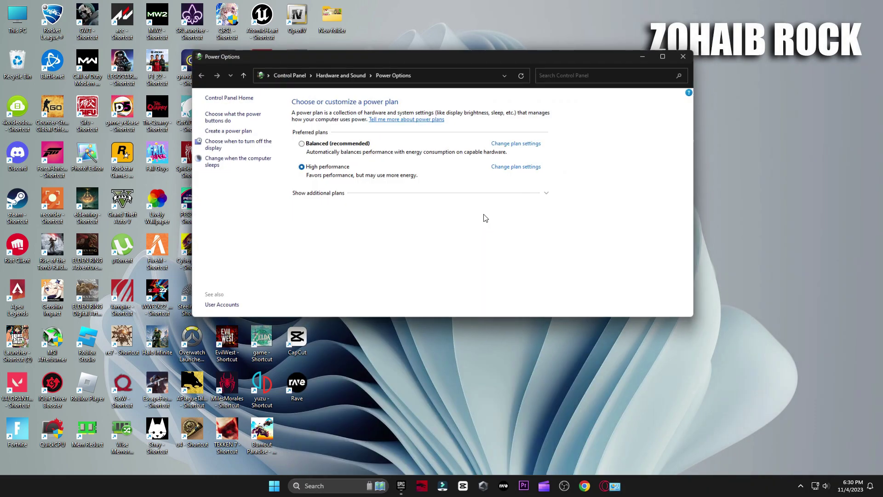
drag(465, 73, 595, 90)
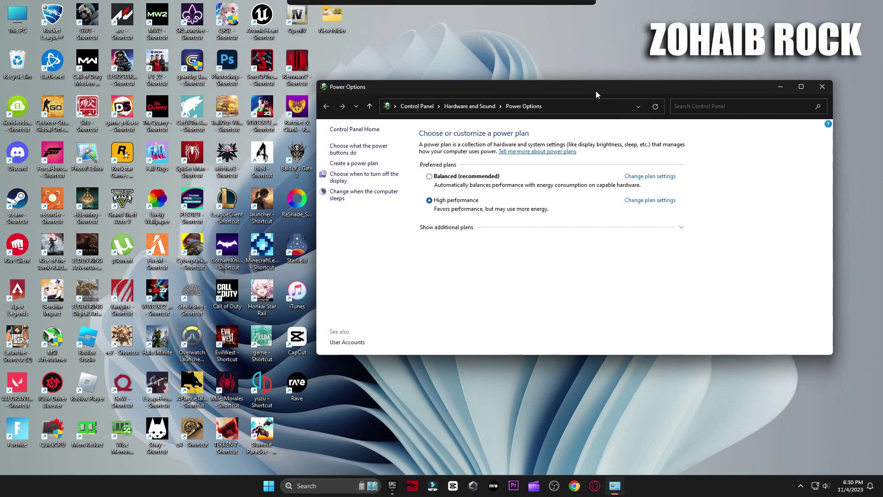
click(465, 228)
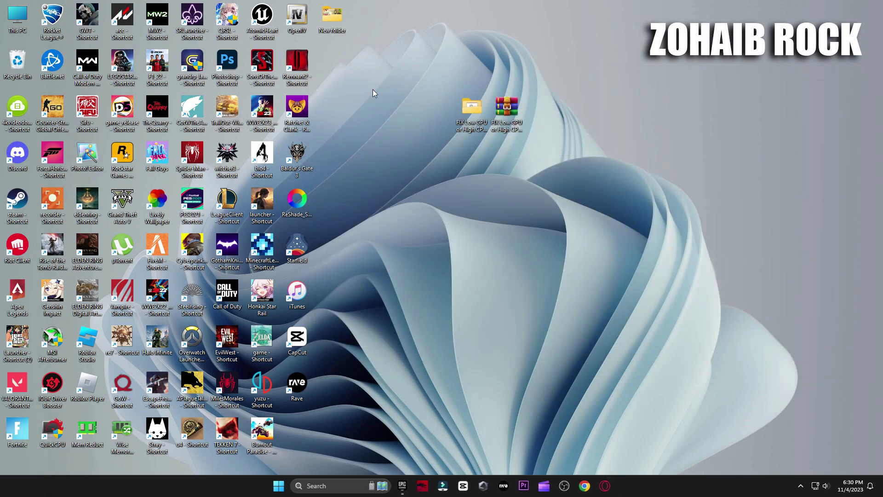
Open the NVIDIA Control Panel from the desktop and review the full list of global settings under Manage 3D Settings
right_click(372, 89)
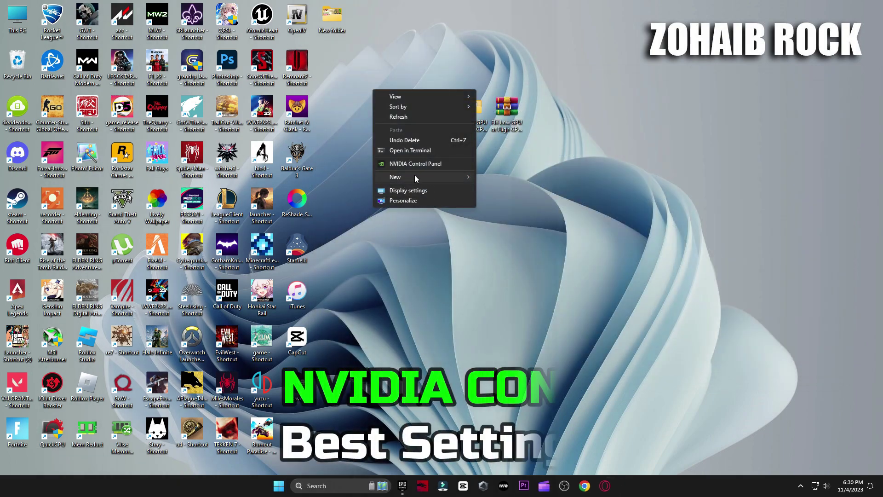
click(435, 164)
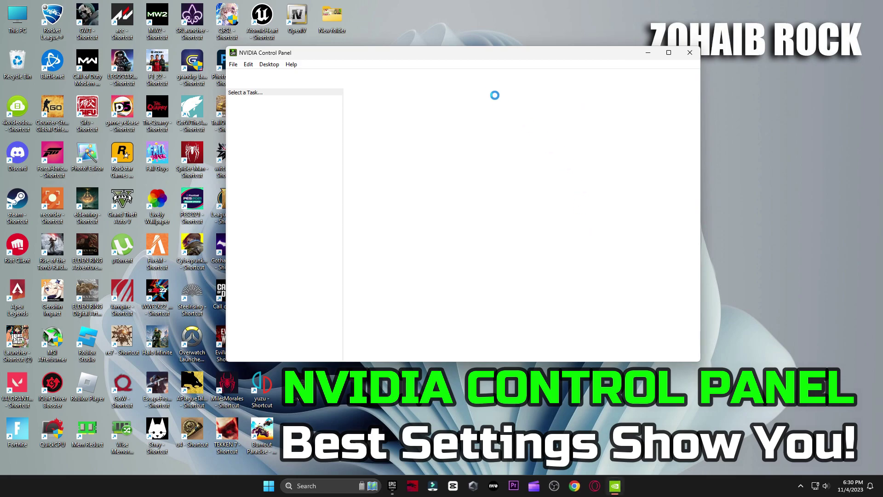
drag(479, 54, 578, 86)
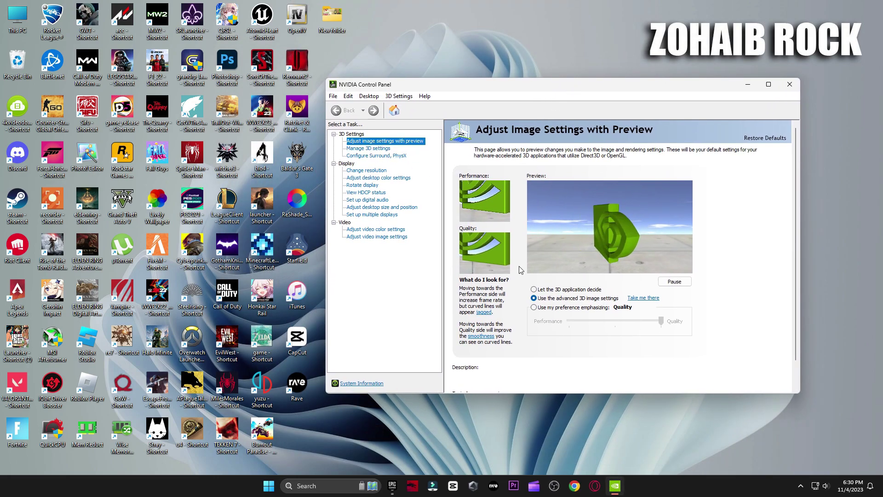
click(368, 150)
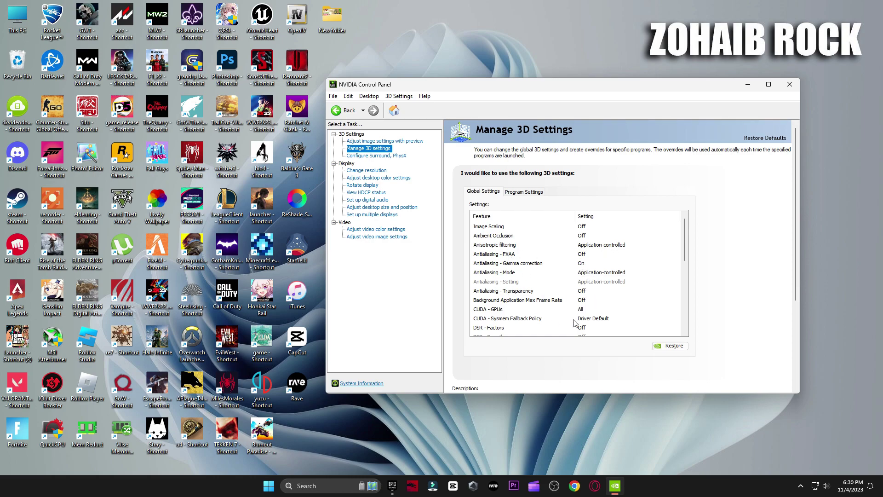
scroll(600, 292, down, 2)
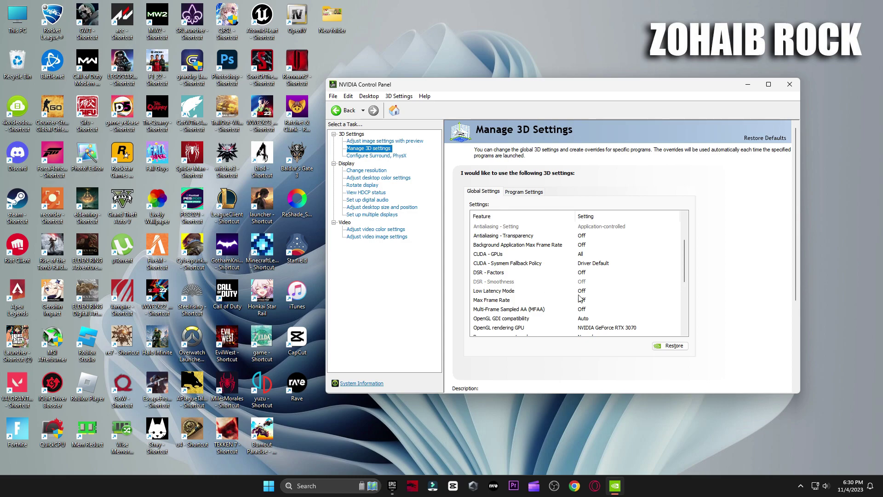
scroll(535, 321, down, 1)
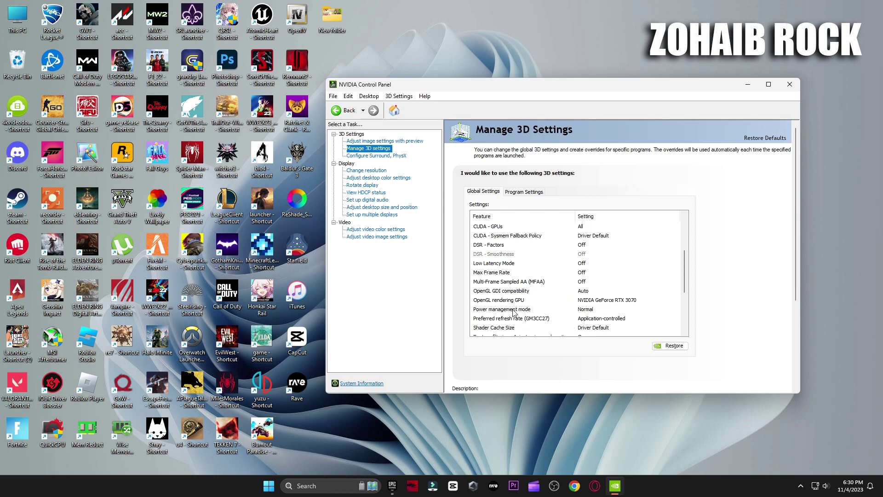
scroll(591, 308, down, 2)
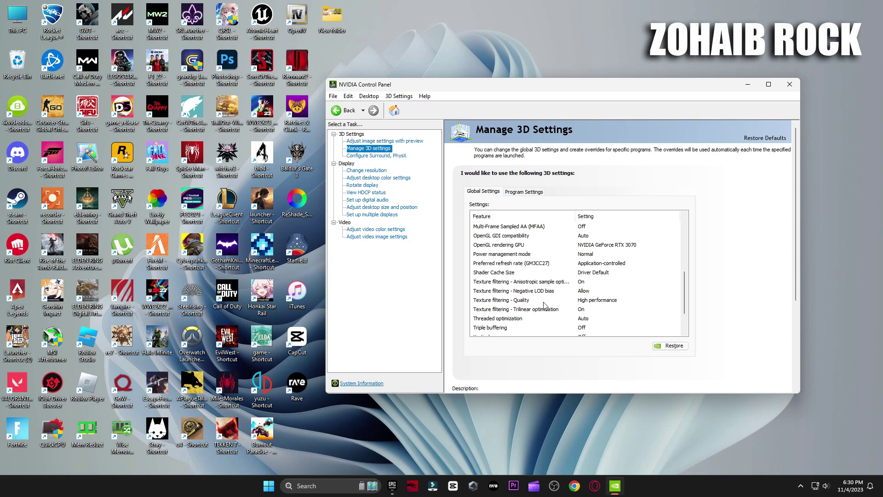
scroll(586, 298, down, 2)
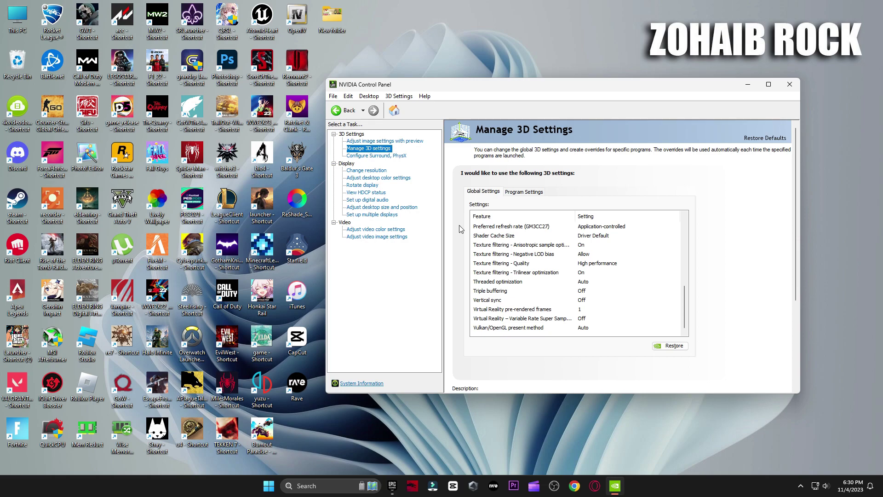
Set the PhysX processor to NVIDIA GeForce RTX 3070 under Configure Surround, PhysX
click(368, 157)
click(640, 207)
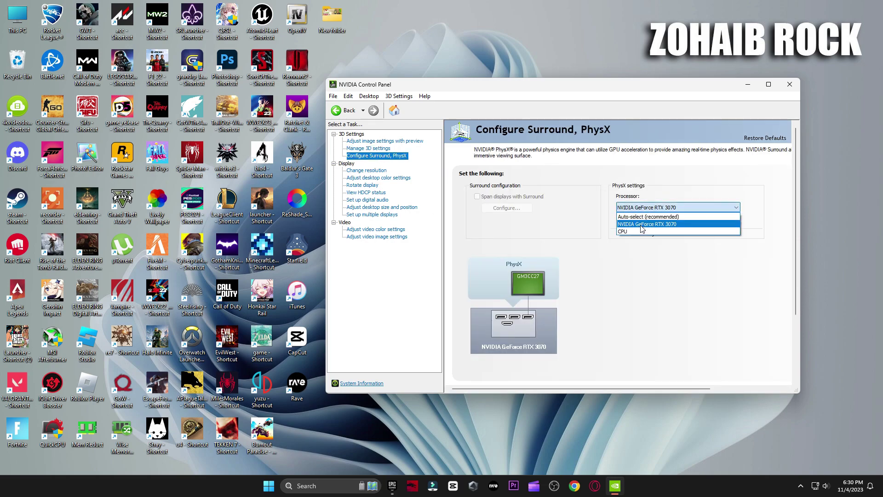
click(642, 224)
Apply the 1920 × 1080 resolution at 165Hz with the NVIDIA color settings and keep the changed desktop configuration
click(367, 170)
scroll(790, 213, down, 4)
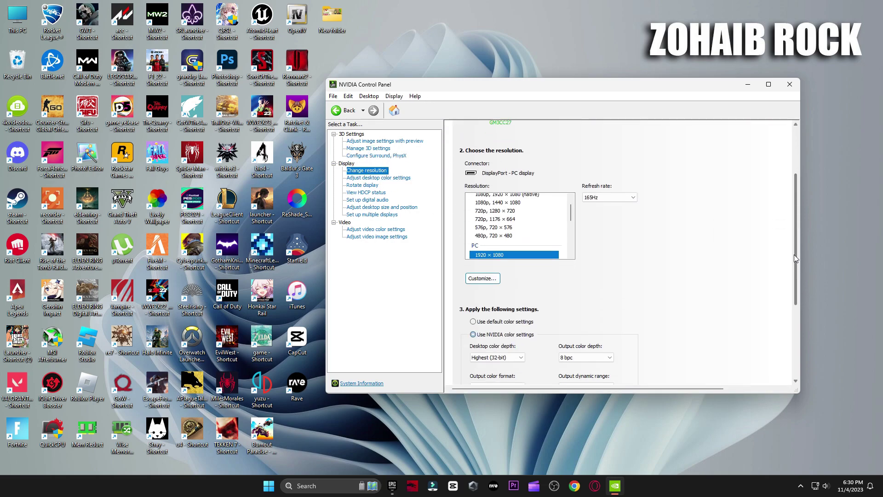
scroll(503, 183, down, 2)
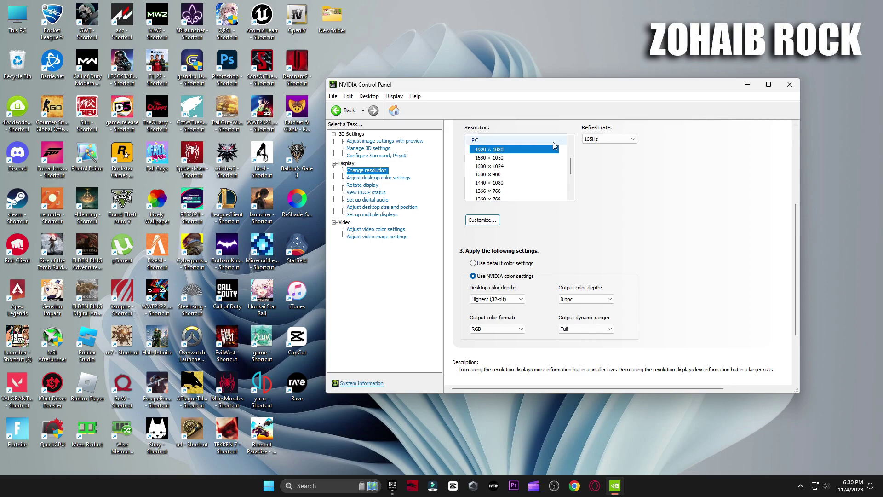
click(601, 148)
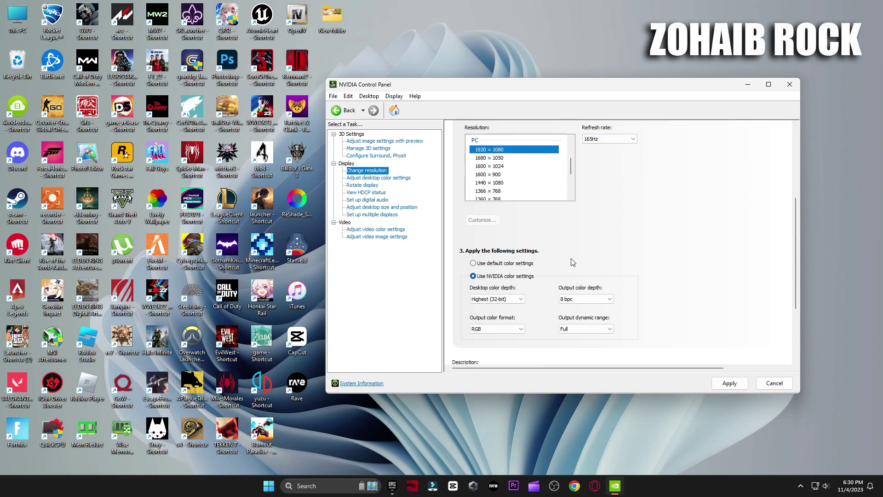
click(730, 383)
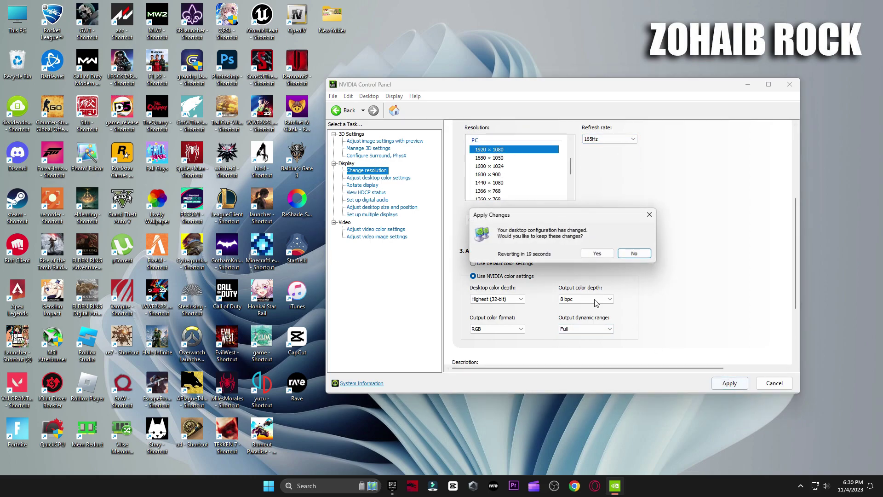
click(598, 253)
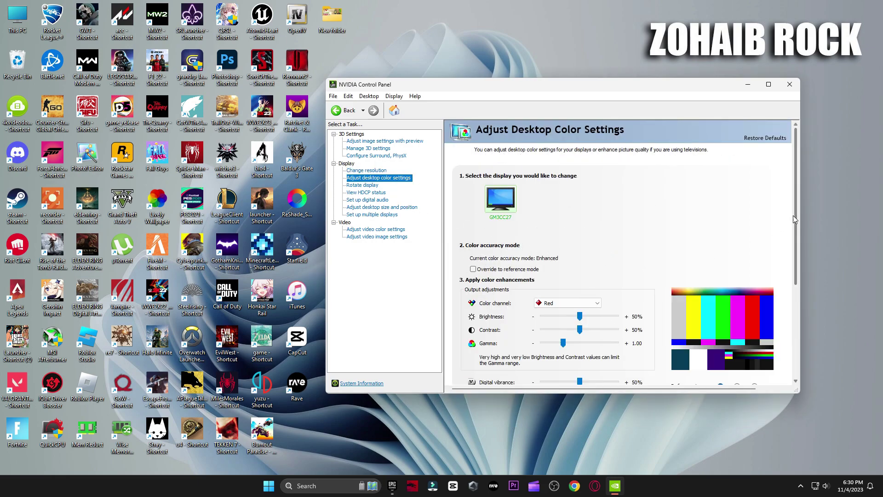
Look over the desktop color settings and open the Adjust Desktop Size and Position page
drag(792, 219, 799, 264)
key(Down)
key(Down)
click(389, 208)
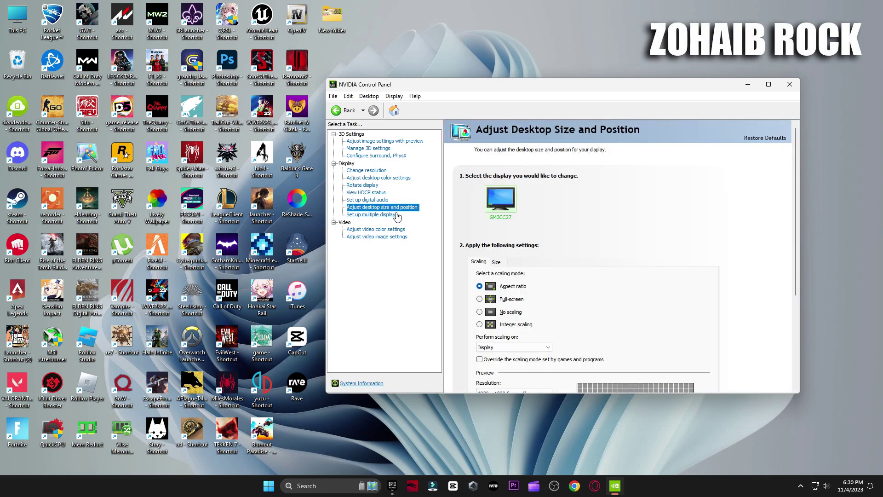
Review the desktop scaling options and the remaining display and video settings pages, and close the NVIDIA Control Panel
scroll(776, 248, down, 3)
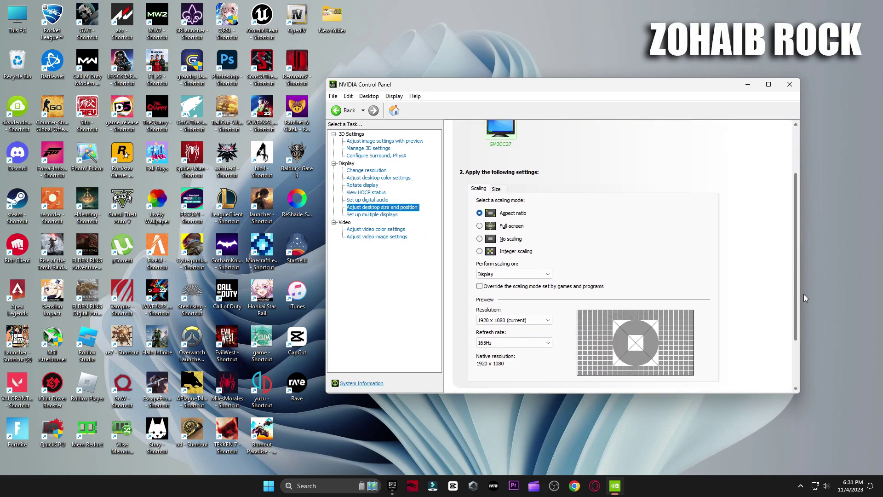
click(381, 215)
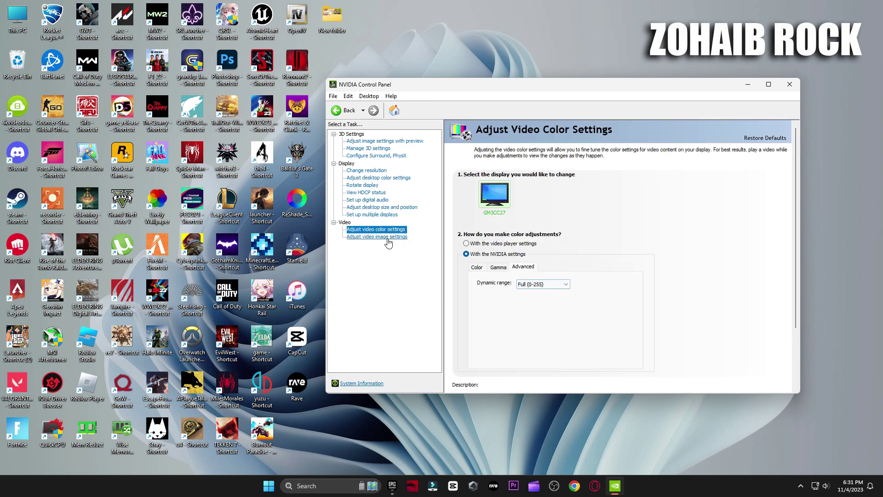
click(388, 237)
click(388, 145)
click(790, 84)
Switch to Windows Settings, check Game Mode under Gaming, and open its related Graphics settings
key(super)
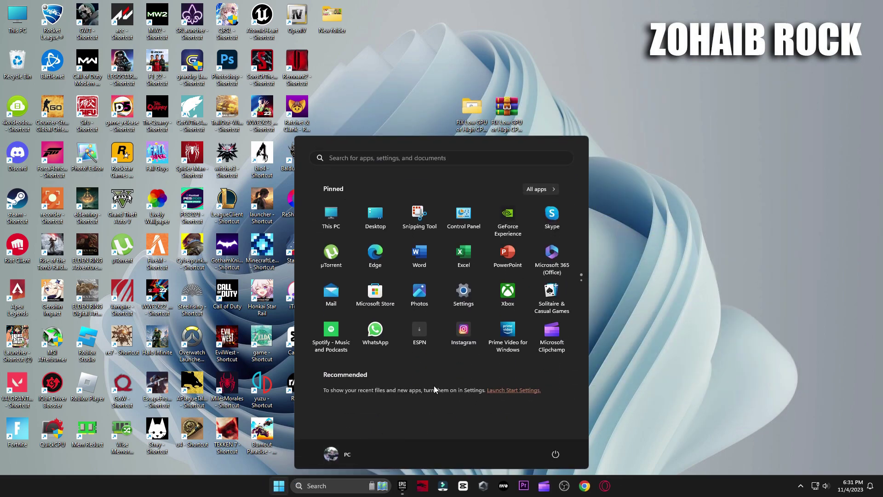
click(463, 295)
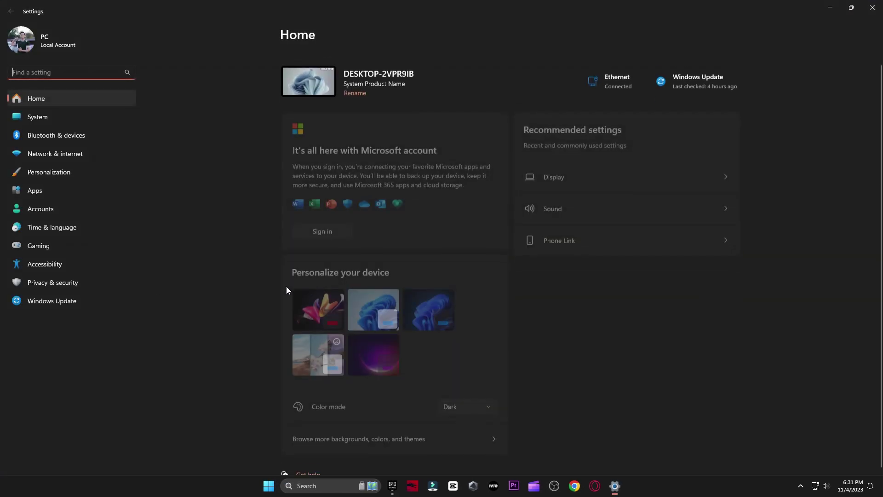
click(67, 248)
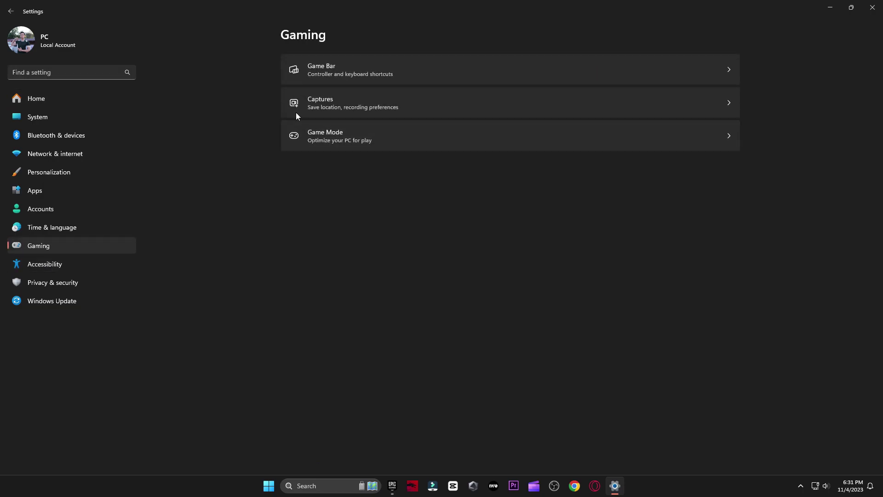
click(391, 142)
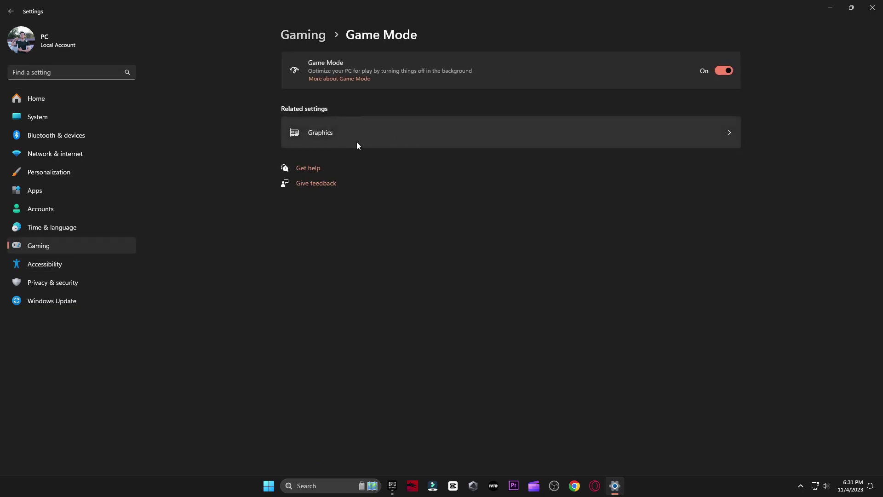
click(371, 140)
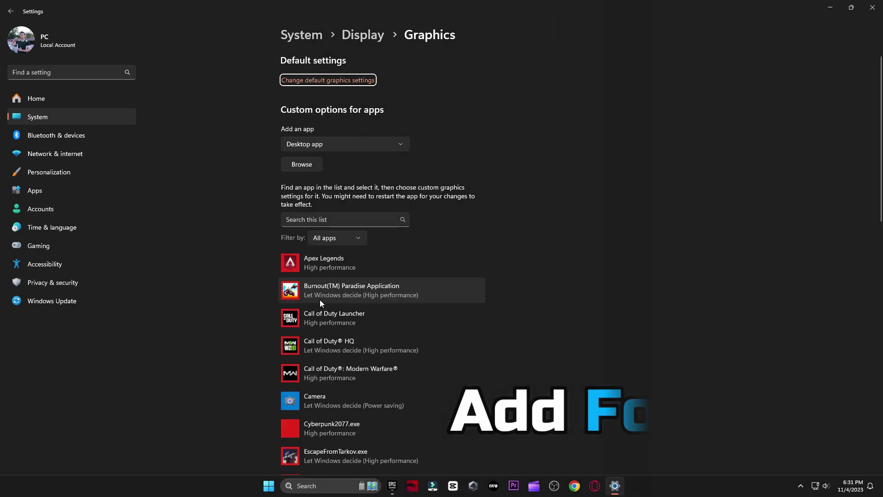
Remove the existing Fortnite entry from the custom graphics options for apps
scroll(294, 309, down, 3)
click(409, 431)
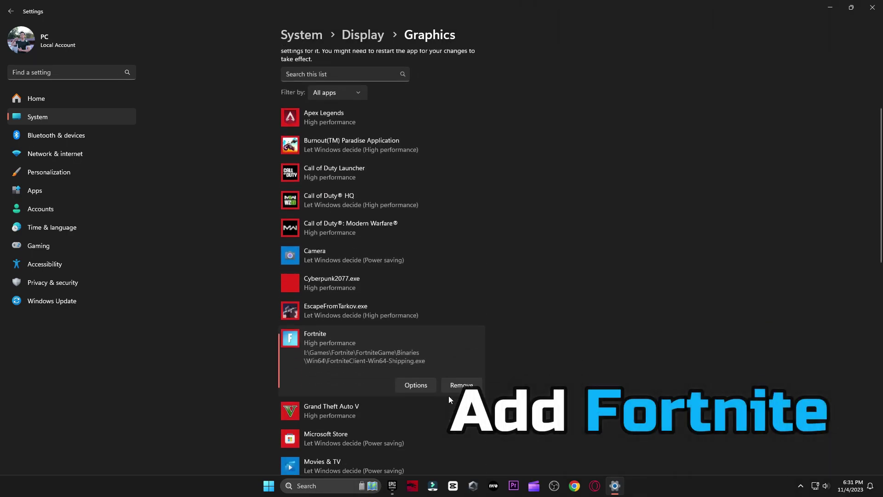
click(470, 278)
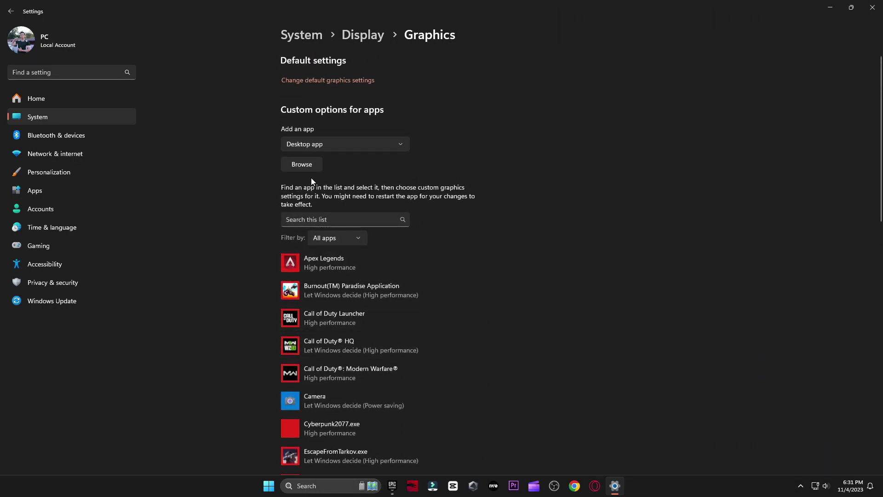
Browse for a desktop app to add, going to the I:\Games\Fortnite\FortniteGame\Binaries\Win64 folder
click(302, 164)
click(46, 328)
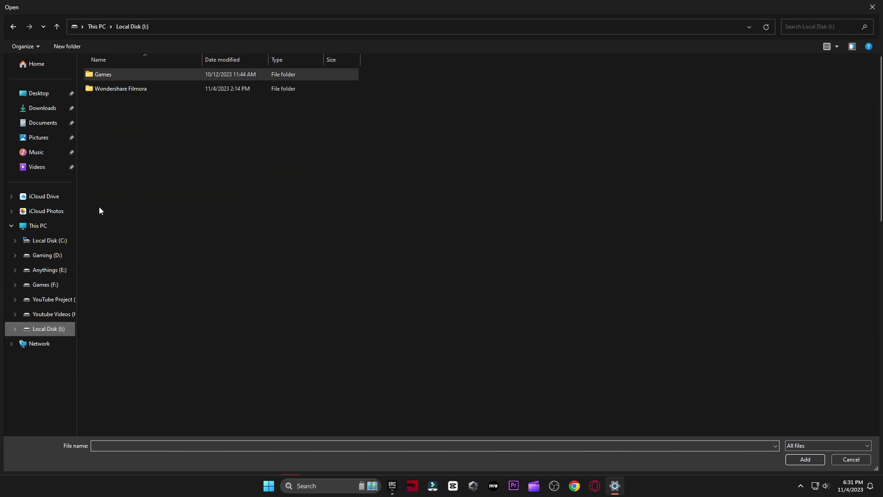
double_click(113, 75)
double_click(111, 131)
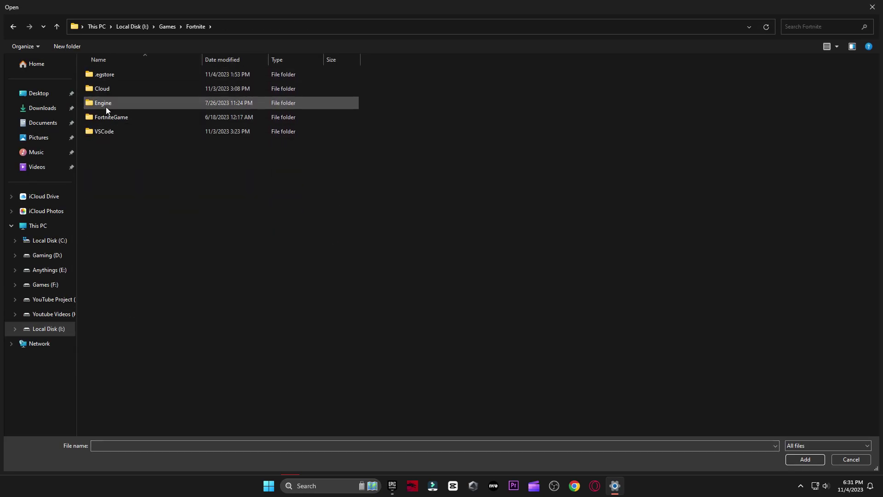
double_click(105, 119)
double_click(124, 72)
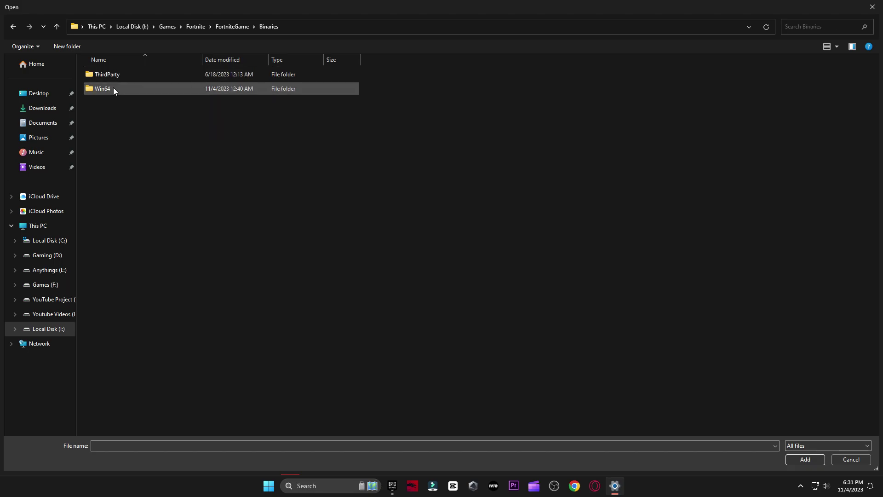
double_click(107, 94)
Add FortniteClient-Win64-Shipping to the app list and save its graphics preference as High performance
click(160, 148)
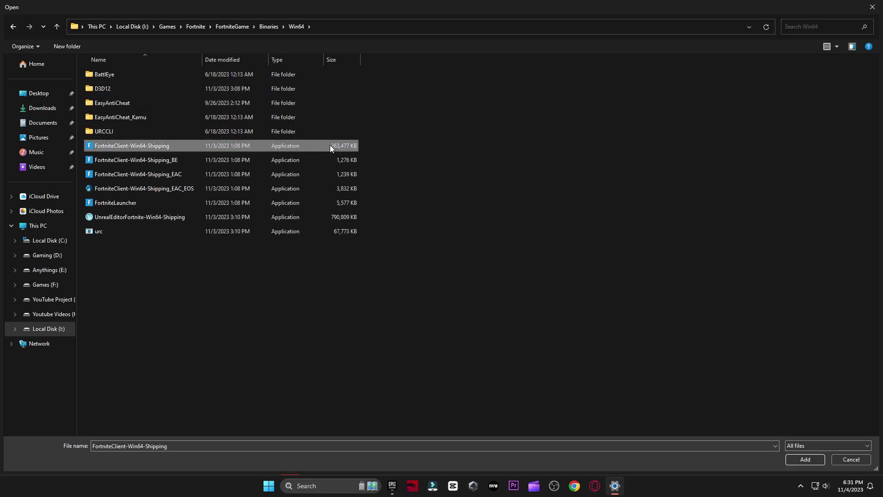
click(805, 459)
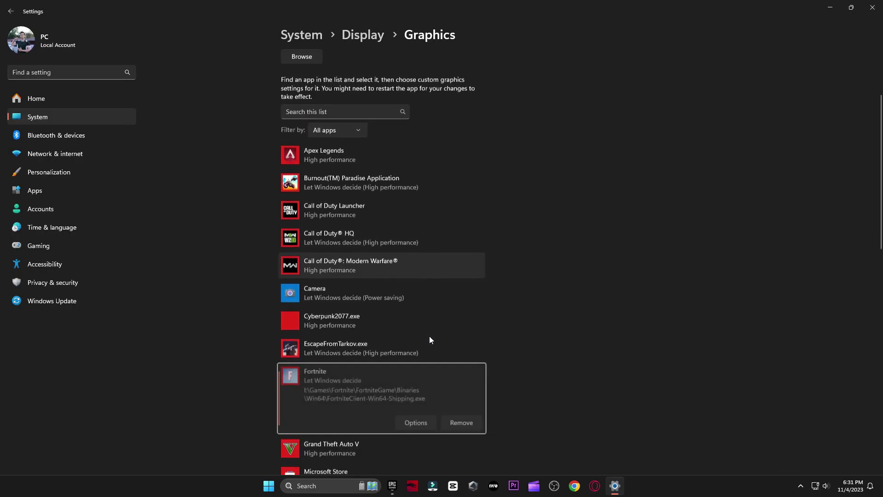
click(417, 371)
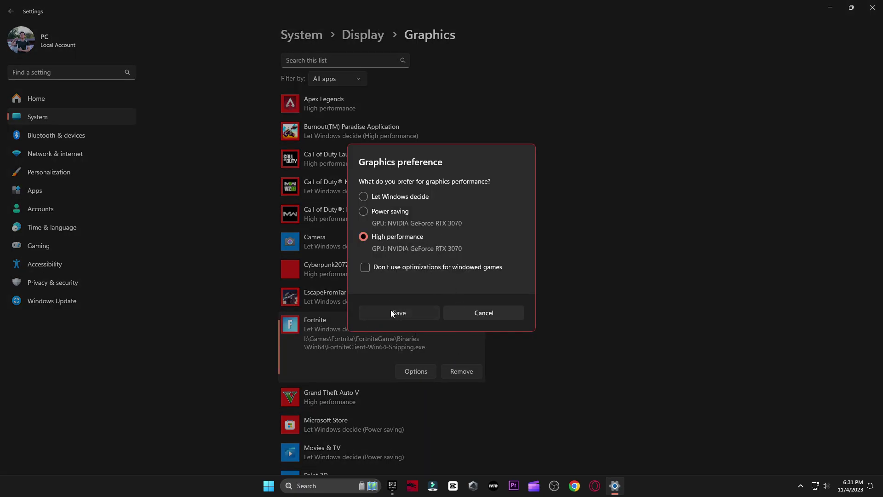
click(397, 313)
Bring up the PC's power options for restarting Windows
key(super)
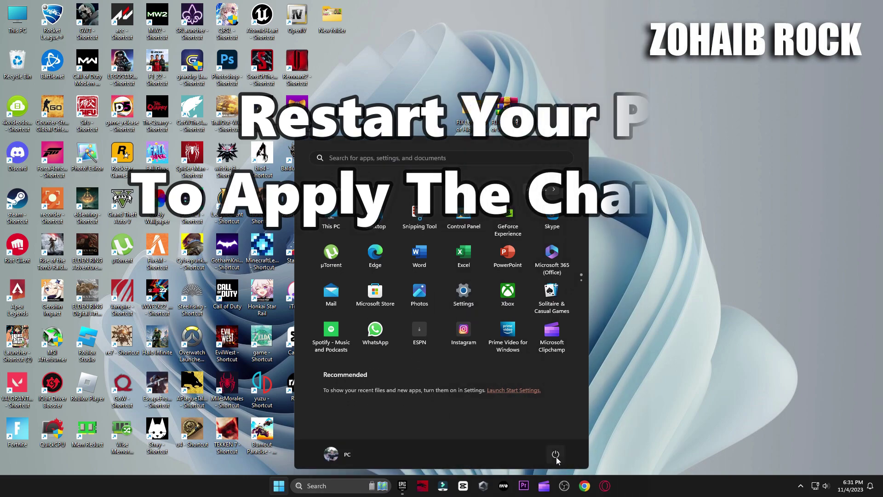
click(556, 456)
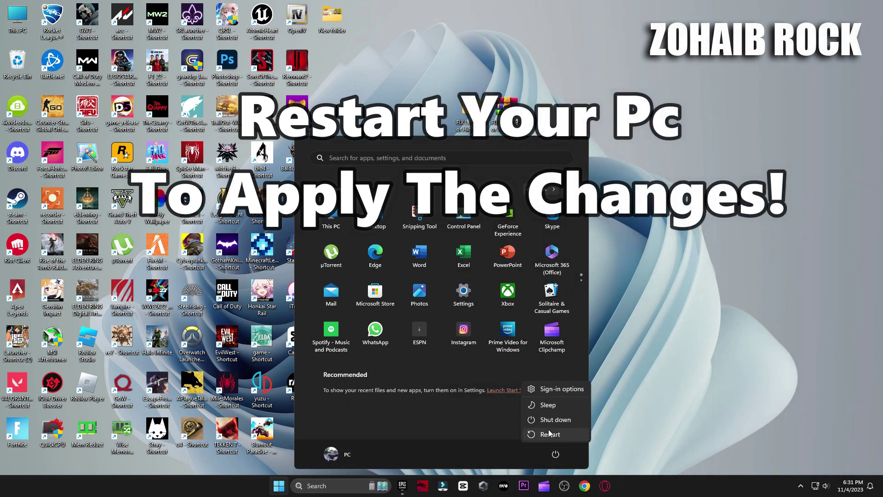